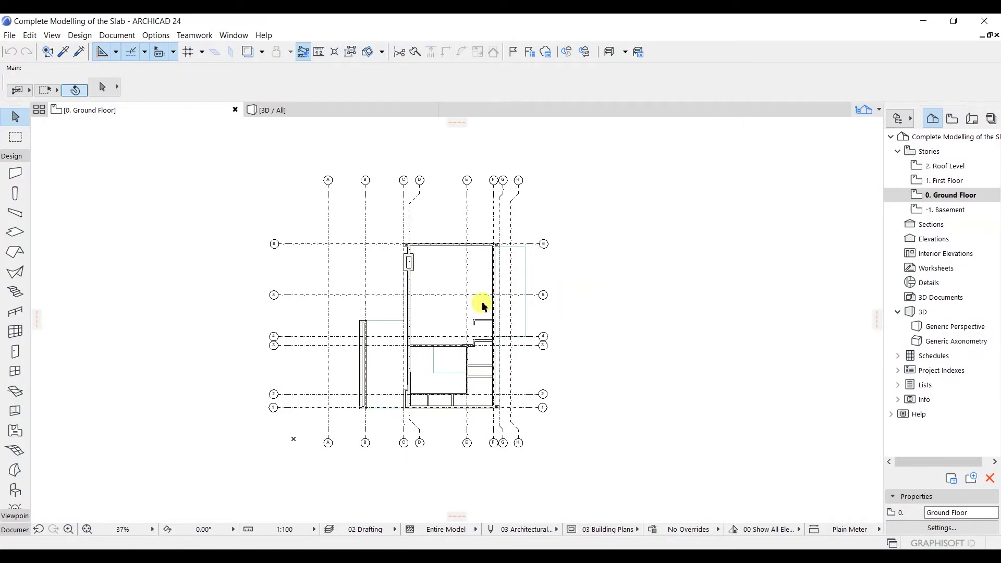
Step: Activate the Door tool with Door 24 as the current door and dismiss the Favorites list
{"action": "right_click", "coordinate": [15, 351]}
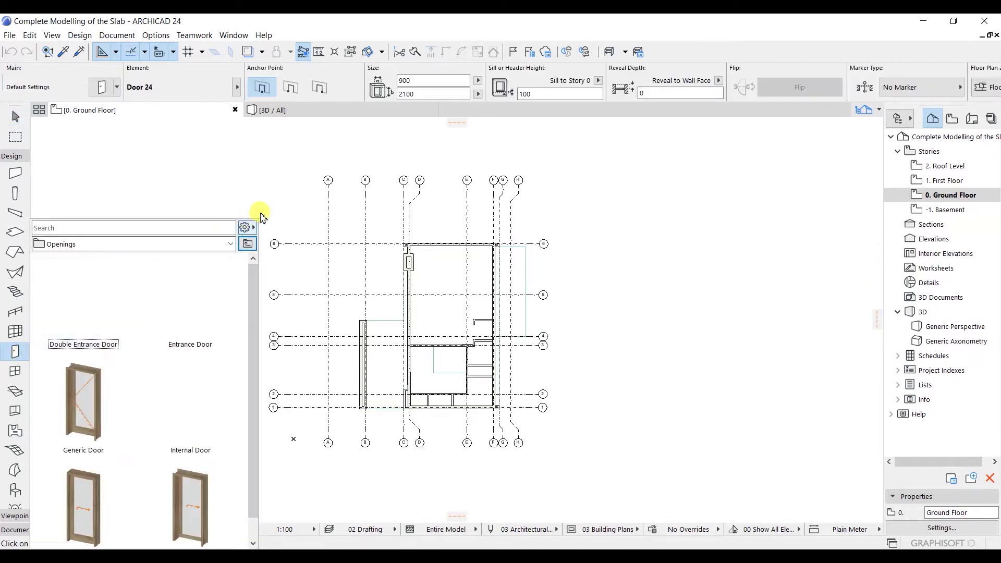
{"action": "left_click", "coordinate": [227, 177]}
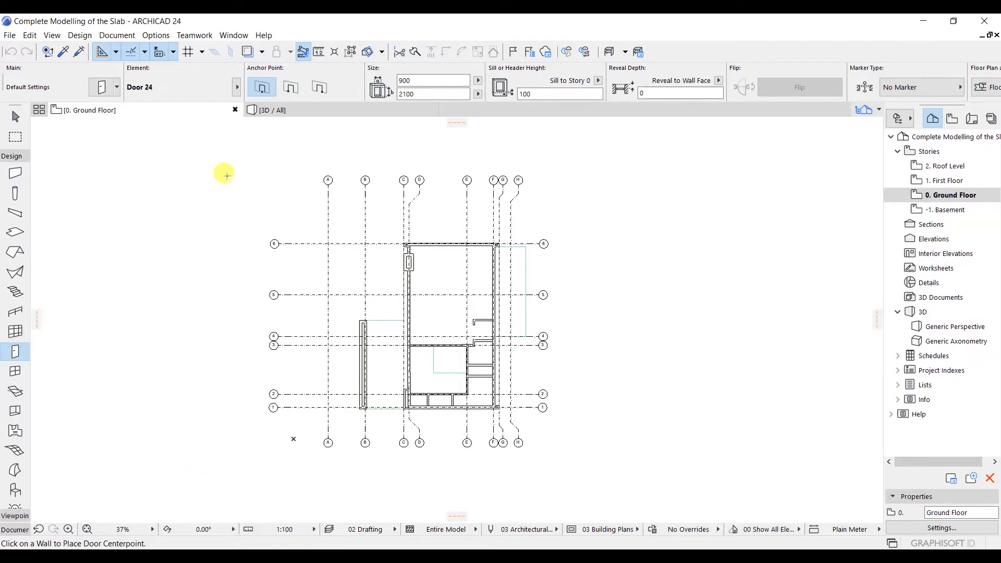
Step: Open Door Default Settings and browse the Rotating, Sliding, Storefront, Empty Opening and Garage door folders
{"action": "key", "text": "ctrl+t"}
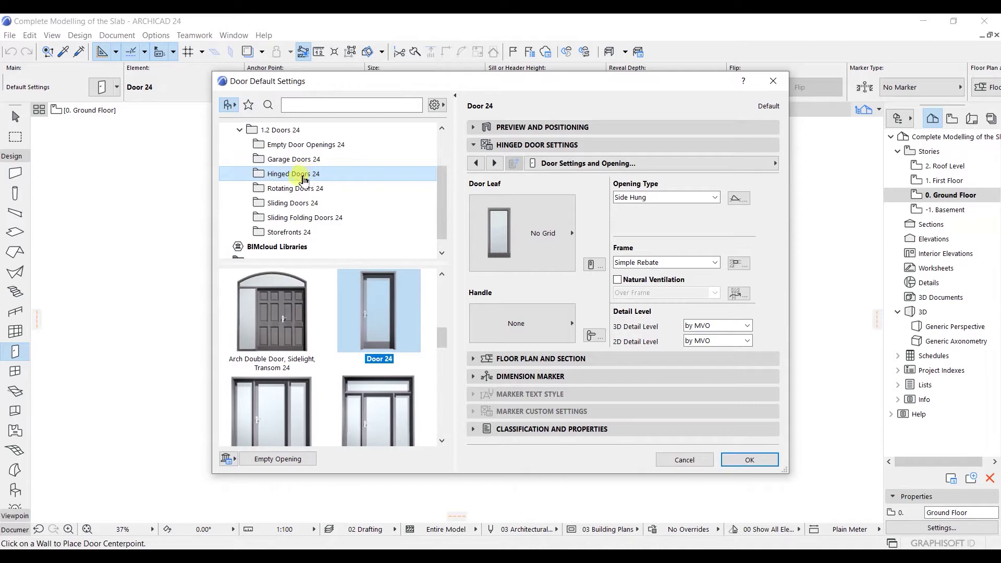
{"action": "left_click", "coordinate": [295, 189]}
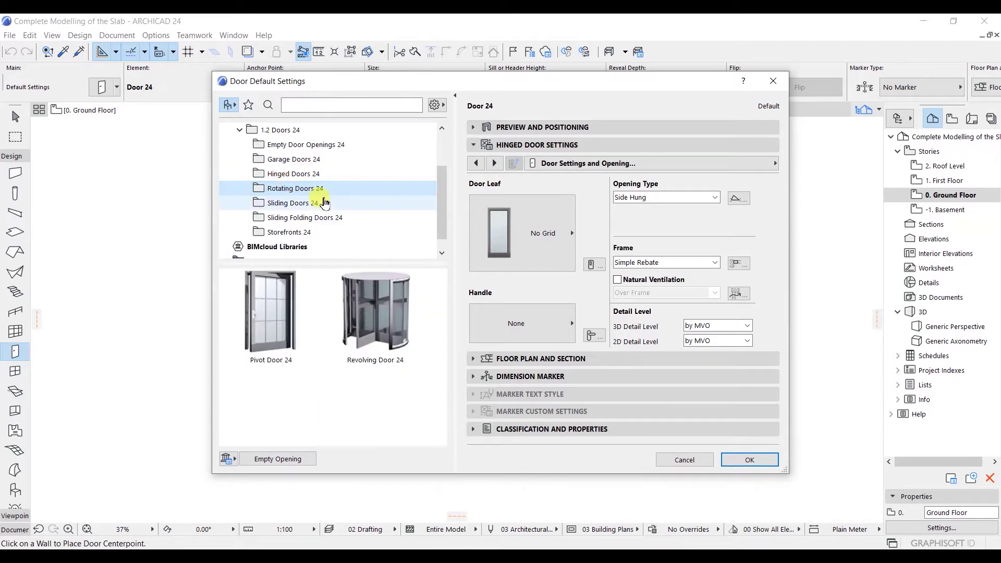
{"action": "left_click", "coordinate": [305, 205]}
{"action": "left_click", "coordinate": [288, 232]}
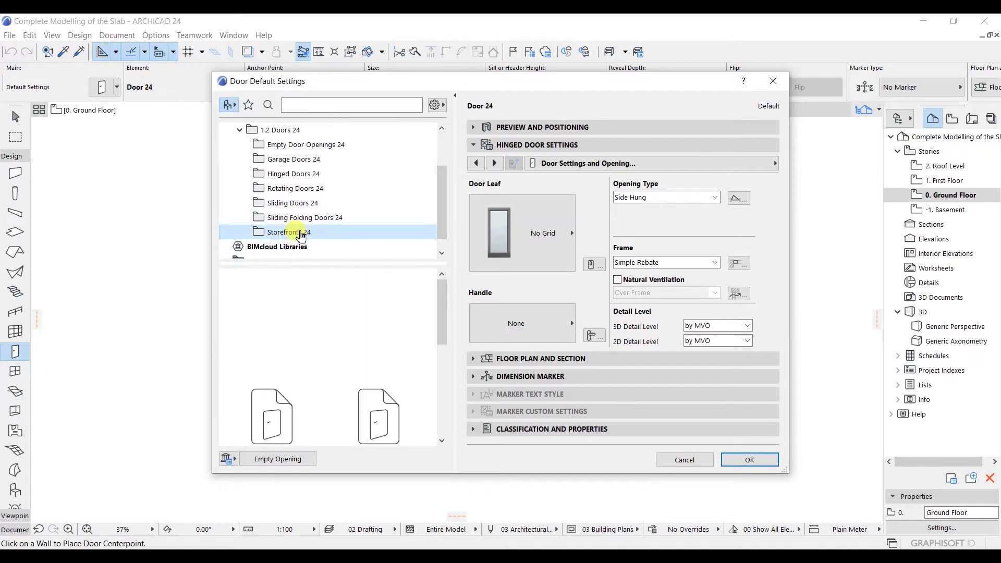
{"action": "scroll", "coordinate": [308, 224], "scroll_direction": "down", "scroll_amount": 1}
{"action": "scroll", "coordinate": [302, 214], "scroll_direction": "up", "scroll_amount": 2}
{"action": "left_click", "coordinate": [295, 204]}
{"action": "left_click", "coordinate": [296, 218]}
{"action": "left_click", "coordinate": [292, 234]}
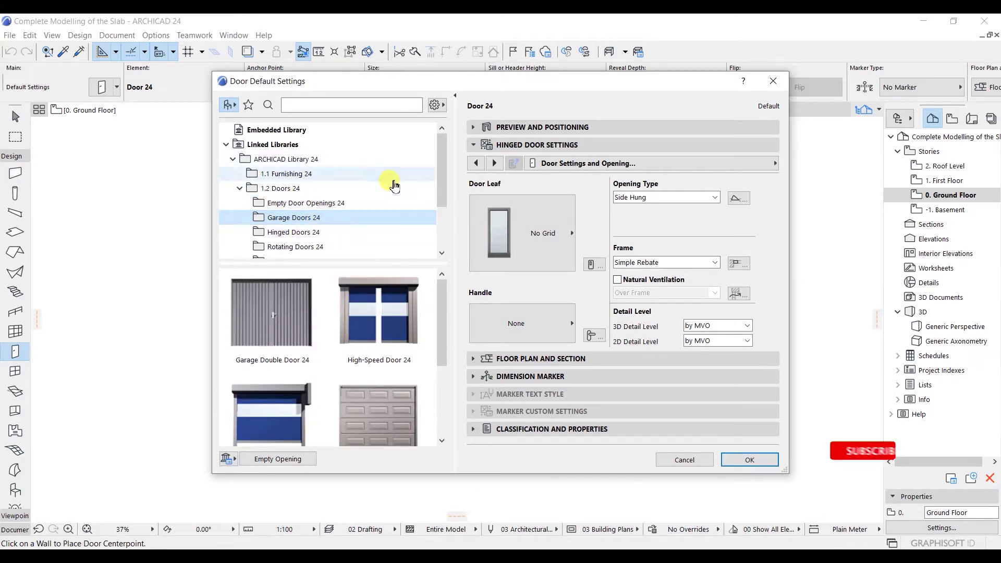
Step: Return to Hinged Doors 24, keep Door 24 chosen, and collapse Hinged Door Settings
{"action": "left_click", "coordinate": [301, 233]}
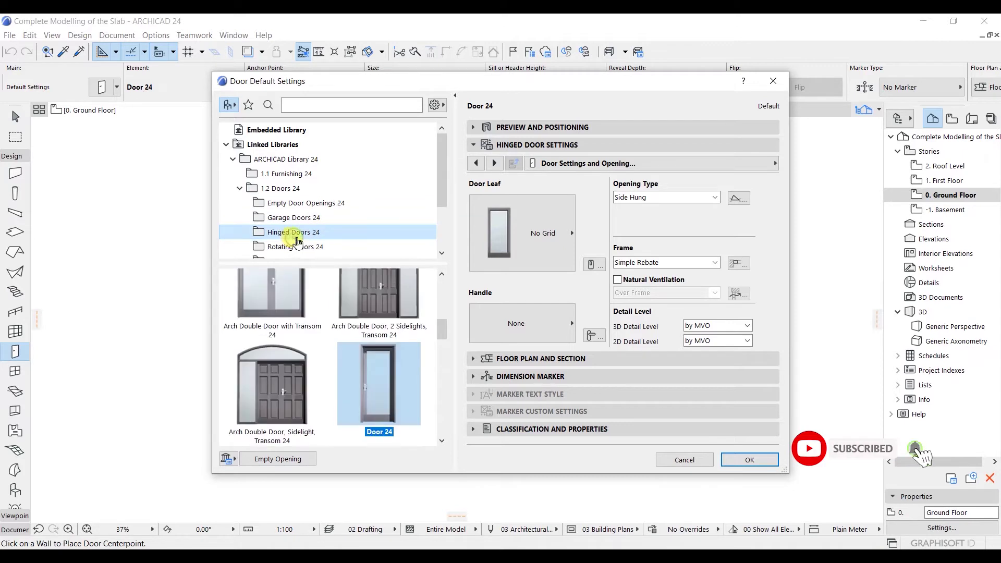
{"action": "scroll", "coordinate": [355, 384], "scroll_direction": "up", "scroll_amount": 4}
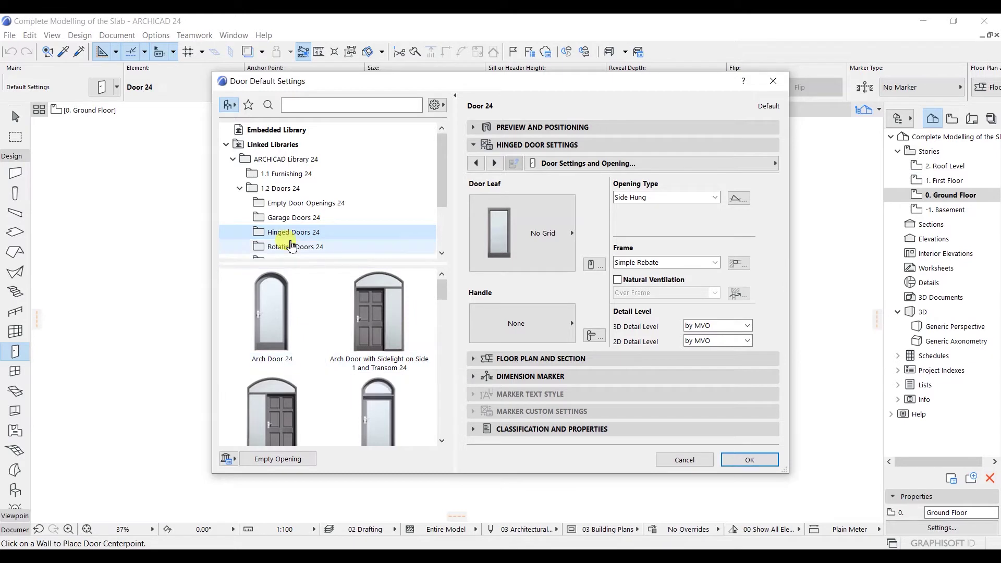
{"action": "scroll", "coordinate": [365, 318], "scroll_direction": "down", "scroll_amount": 5}
{"action": "scroll", "coordinate": [371, 328], "scroll_direction": "down", "scroll_amount": 4}
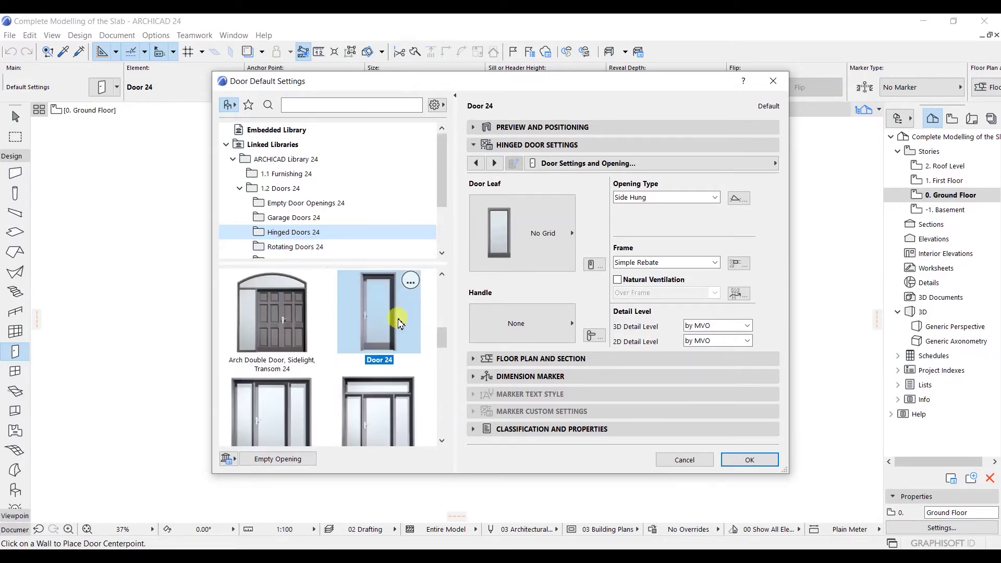
{"action": "left_click", "coordinate": [395, 331]}
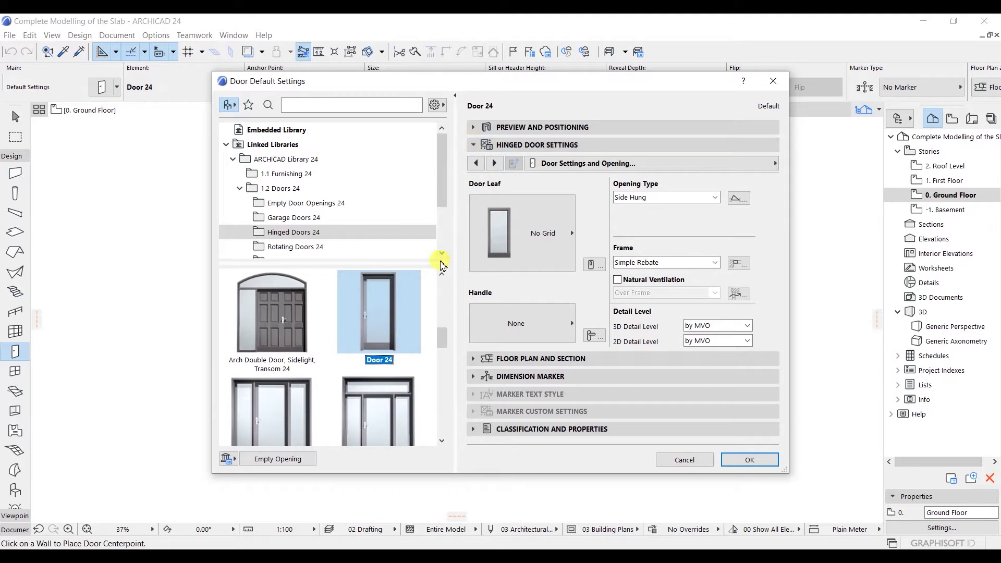
{"action": "left_click", "coordinate": [475, 144]}
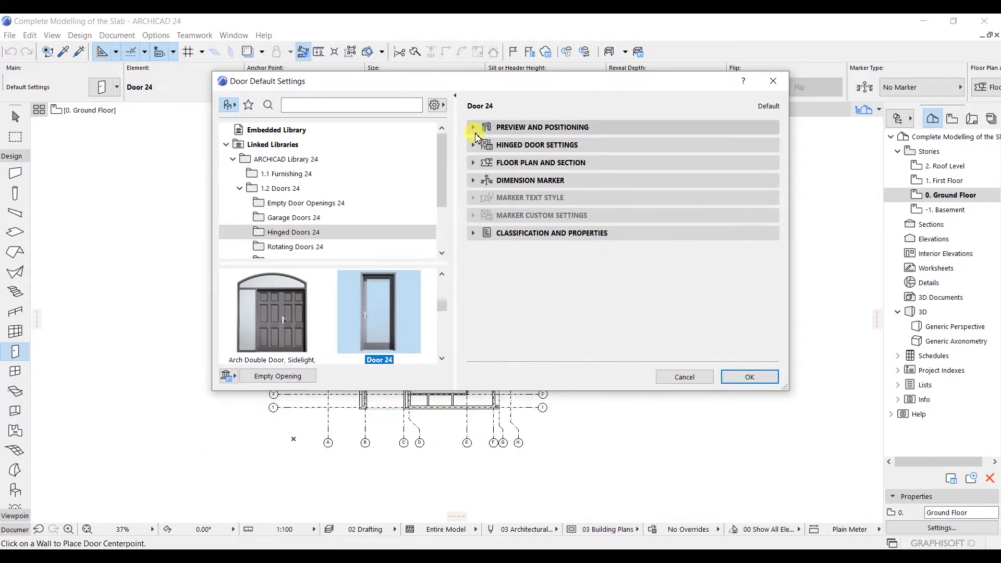
Step: Set Door 24's Sill to Story 0 value to 0 in Preview and Positioning
{"action": "left_click", "coordinate": [474, 127]}
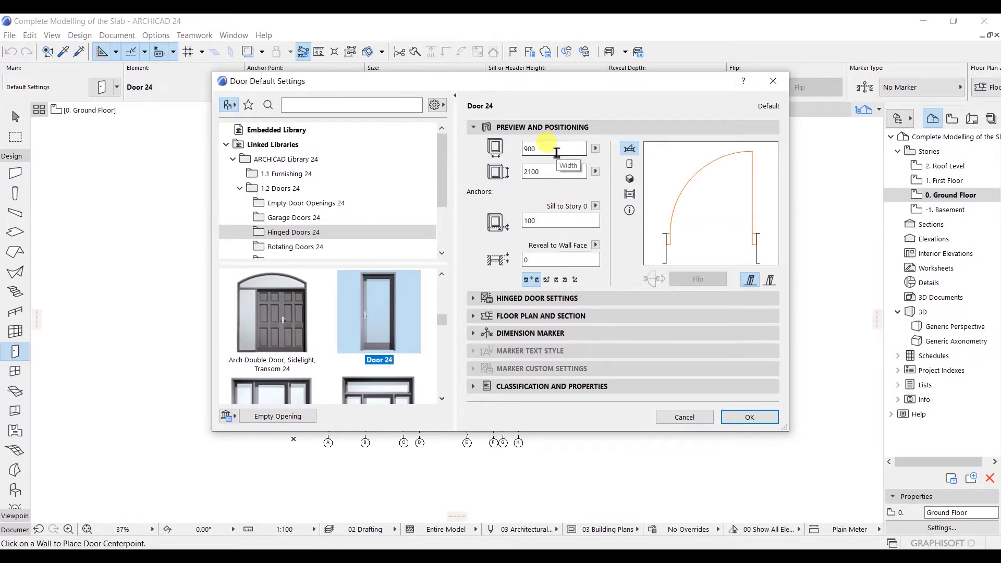
{"action": "left_click", "coordinate": [566, 222]}
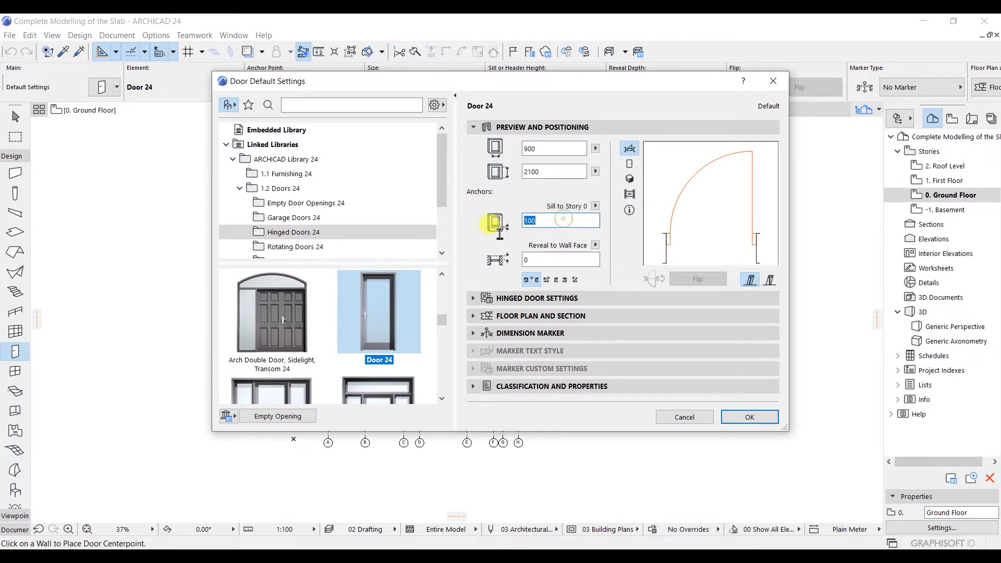
{"action": "type", "text": "0"}
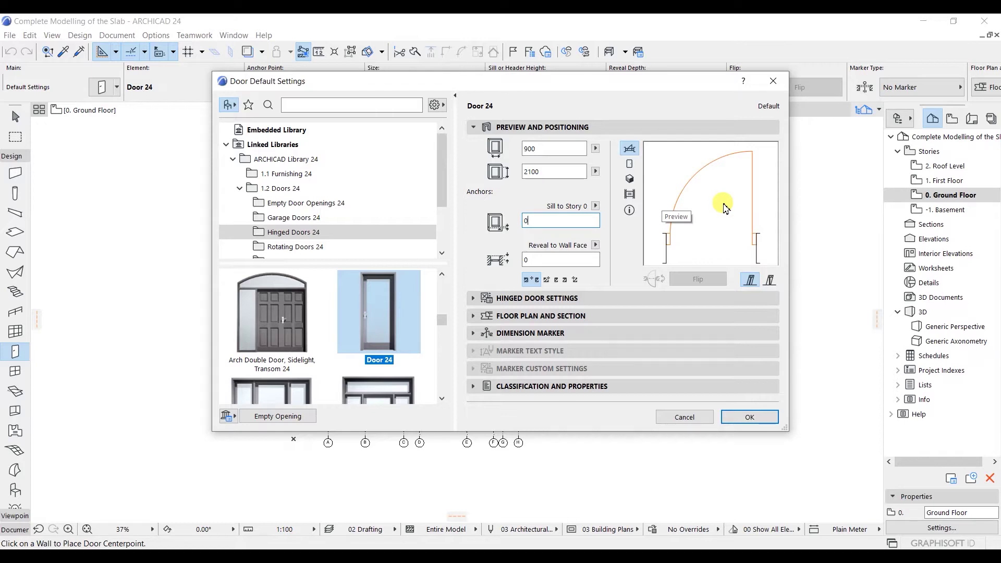
Step: Inspect the door in the elevation, rotated 3D, front elevation and plan previews
{"action": "left_click", "coordinate": [635, 164]}
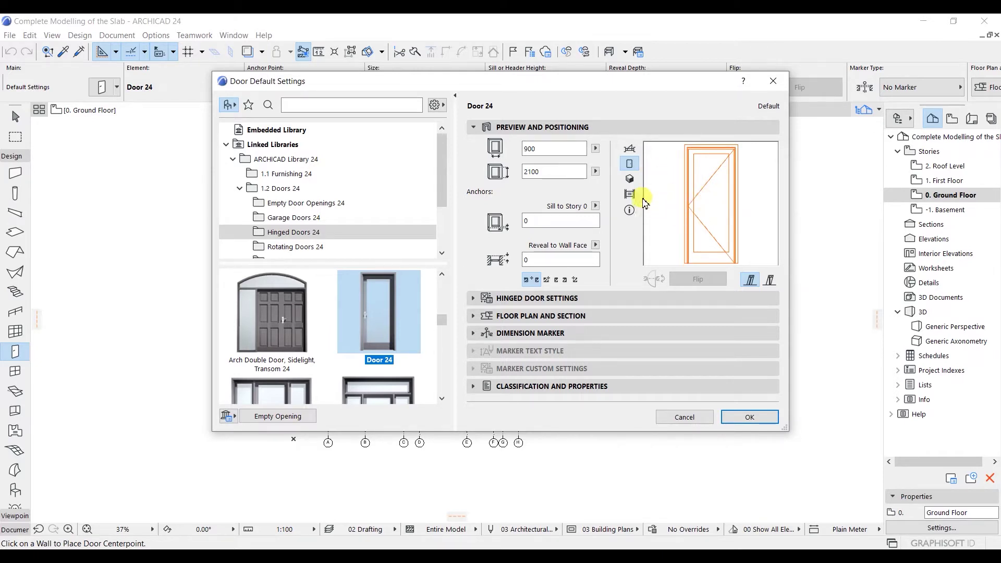
{"action": "left_click", "coordinate": [630, 178]}
{"action": "left_click_drag", "start_coordinate": [729, 217], "coordinate": [752, 246]}
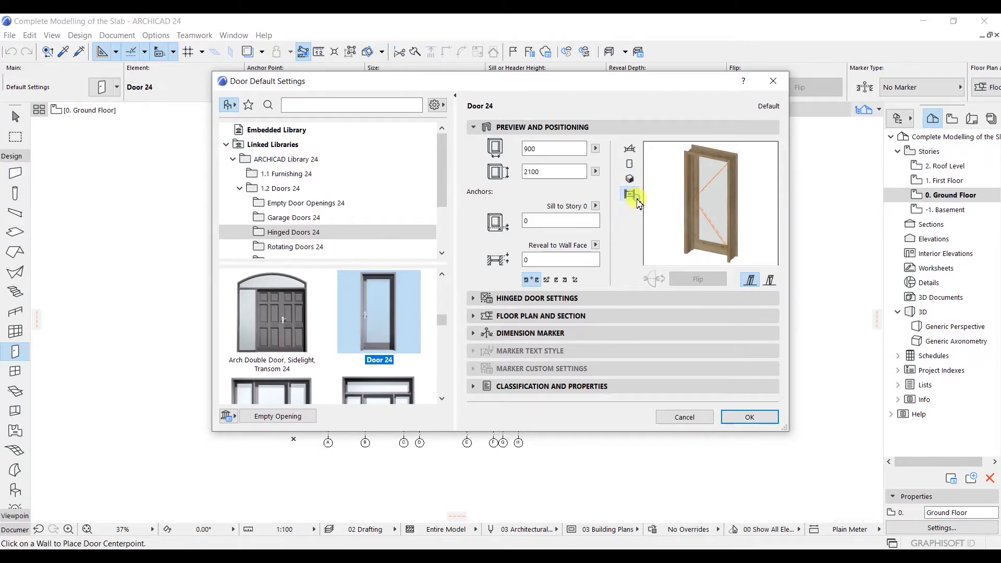
{"action": "left_click", "coordinate": [630, 194]}
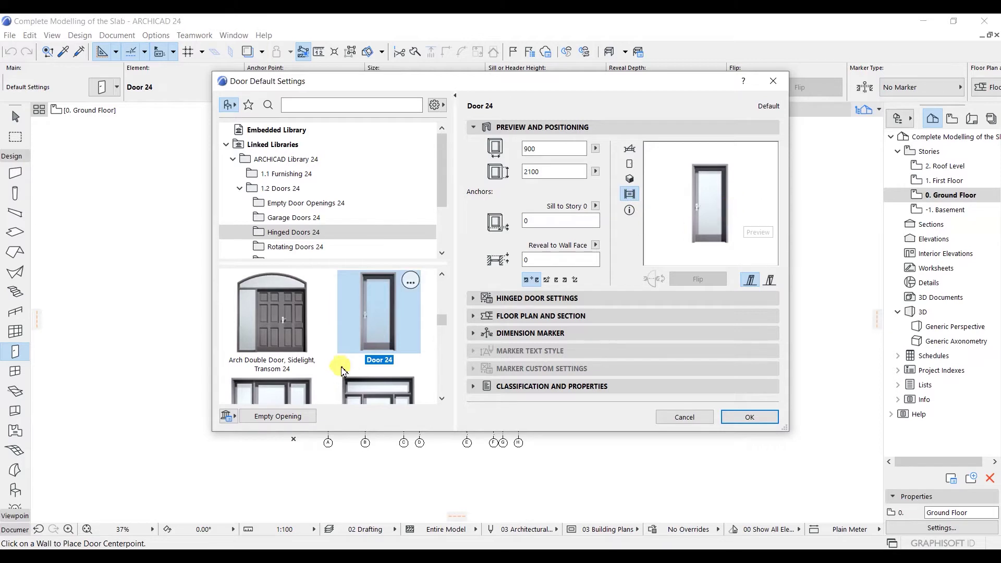
{"action": "left_click", "coordinate": [631, 152]}
{"action": "left_click", "coordinate": [630, 165]}
{"action": "left_click", "coordinate": [629, 181]}
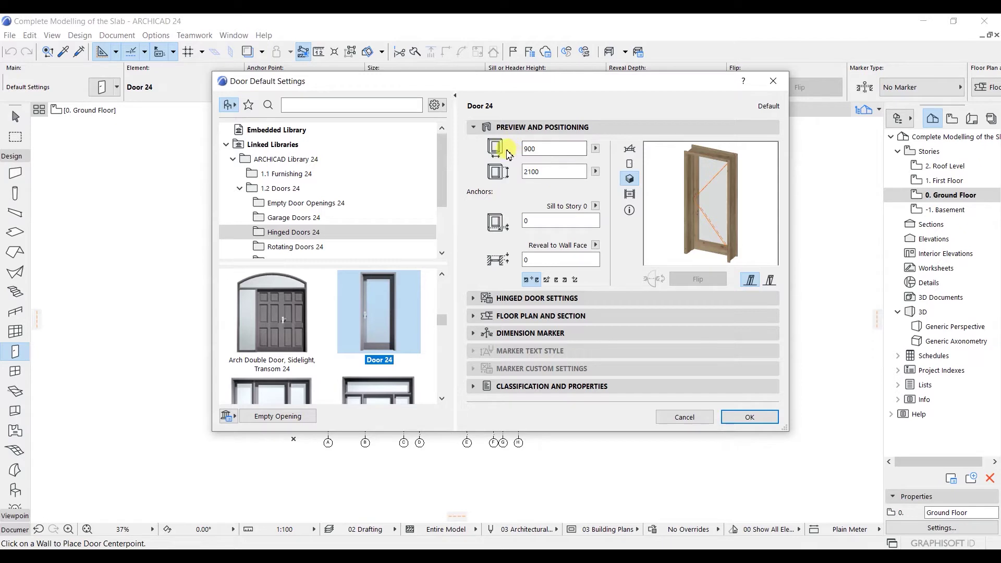
Step: Set the Nominal Sizes and Tolerance page to use egress dimensions as the nominal size
{"action": "left_click", "coordinate": [474, 129]}
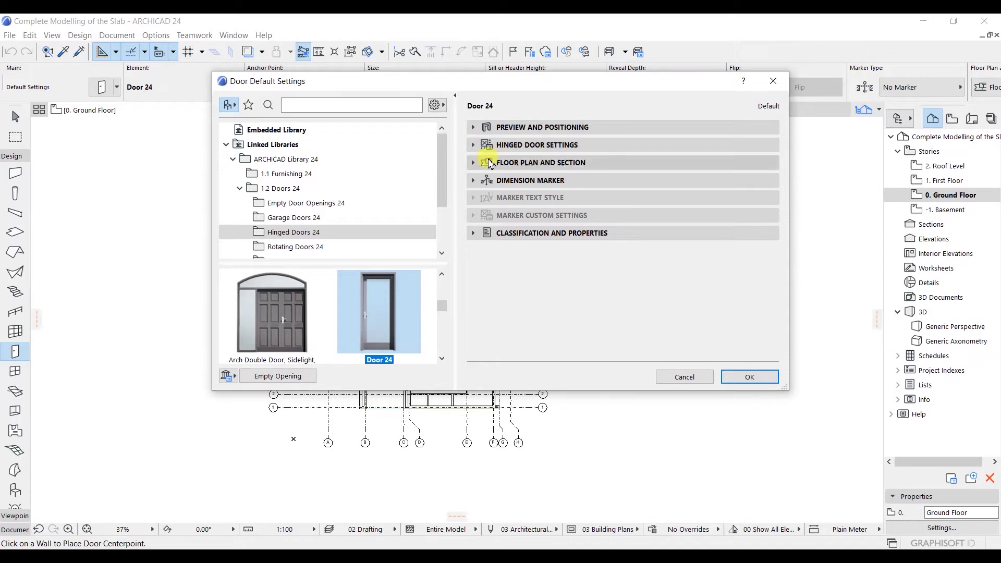
{"action": "left_click", "coordinate": [472, 145]}
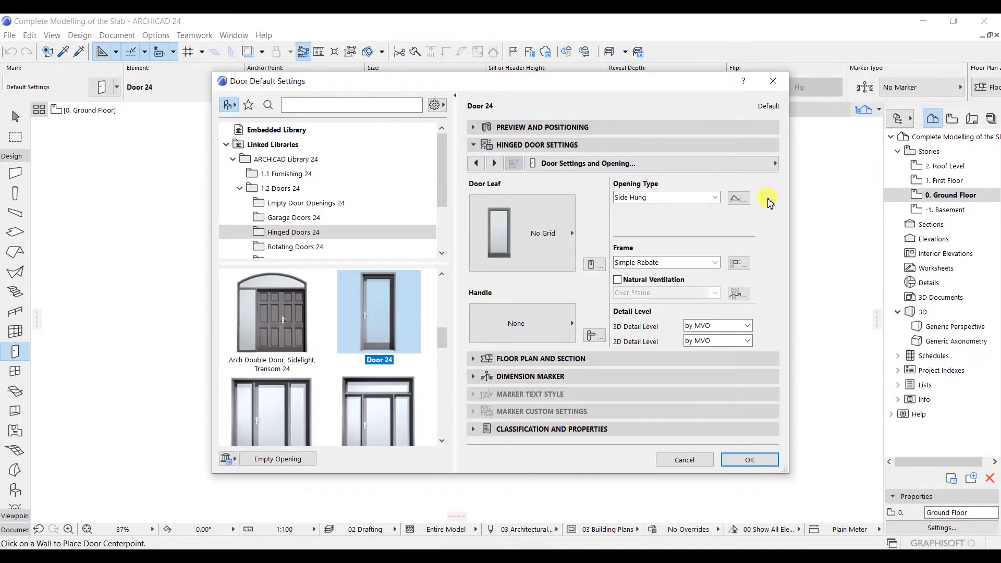
{"action": "left_click", "coordinate": [778, 164]}
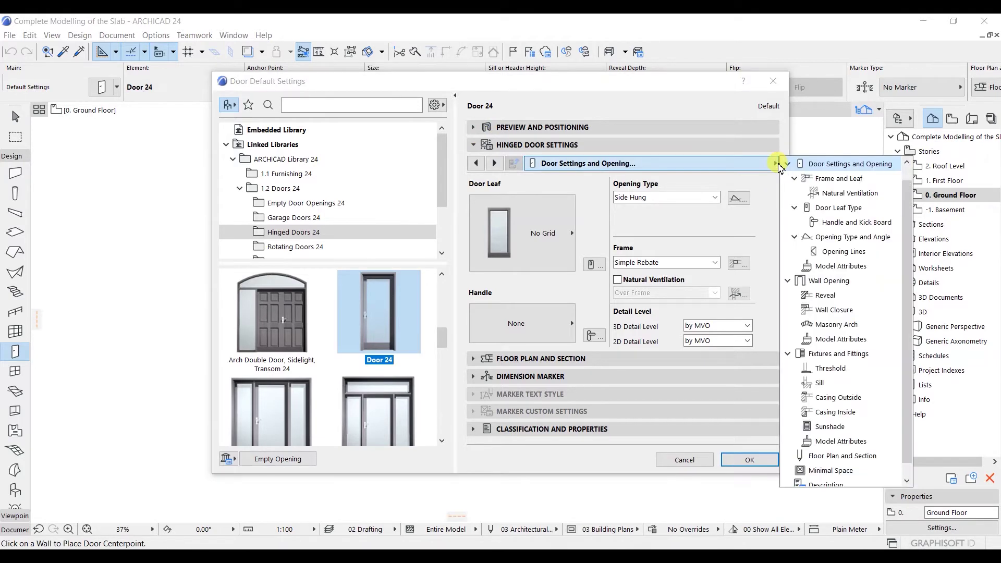
{"action": "scroll", "coordinate": [829, 238], "scroll_direction": "down", "scroll_amount": 1}
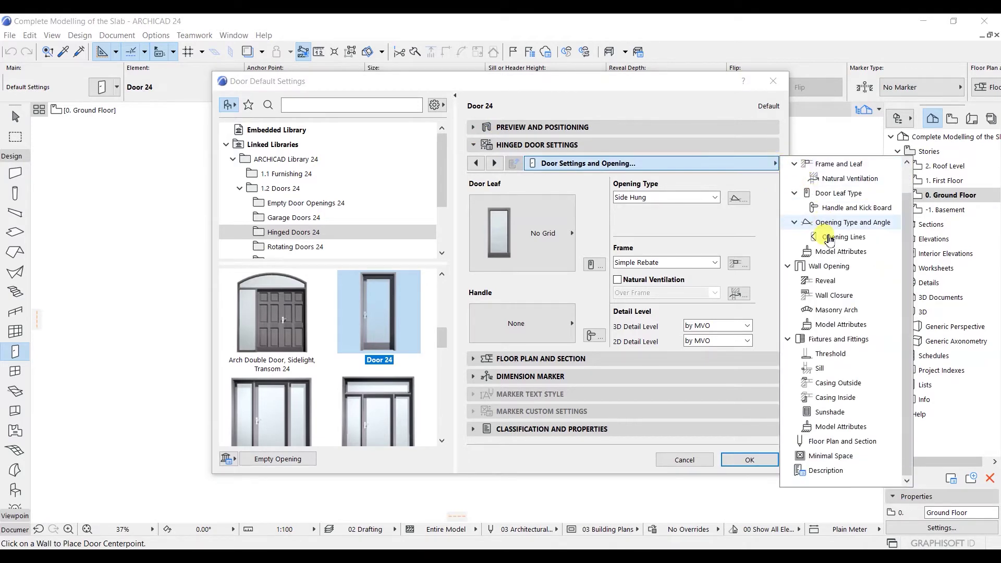
{"action": "scroll", "coordinate": [831, 241], "scroll_direction": "up", "scroll_amount": 2}
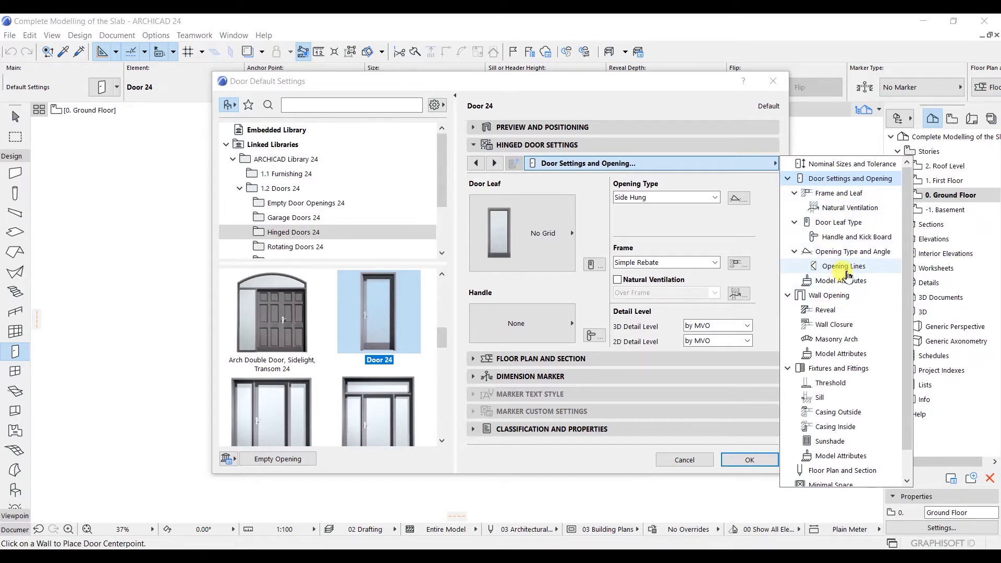
{"action": "left_click", "coordinate": [851, 167]}
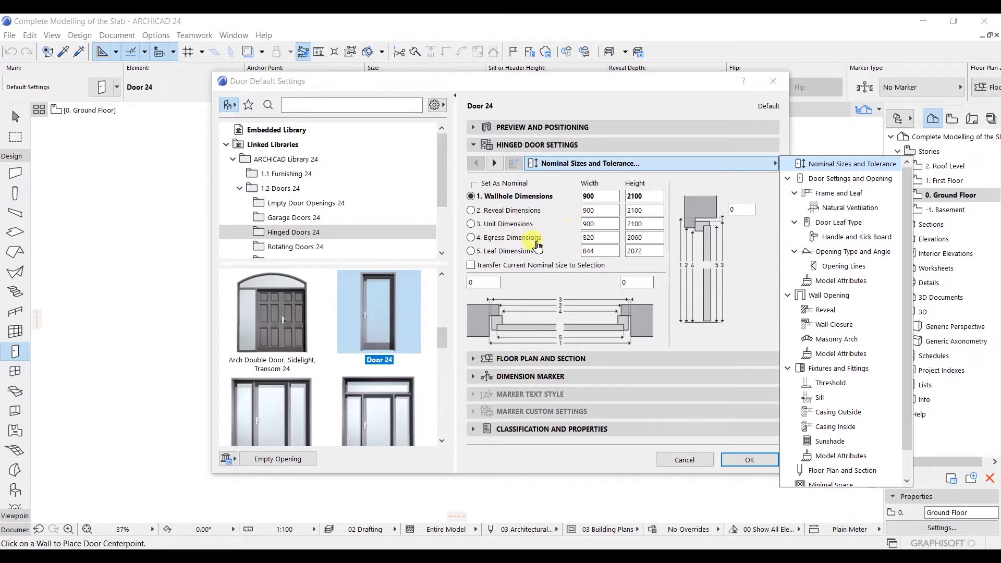
{"action": "left_click", "coordinate": [492, 243]}
{"action": "left_click", "coordinate": [476, 239]}
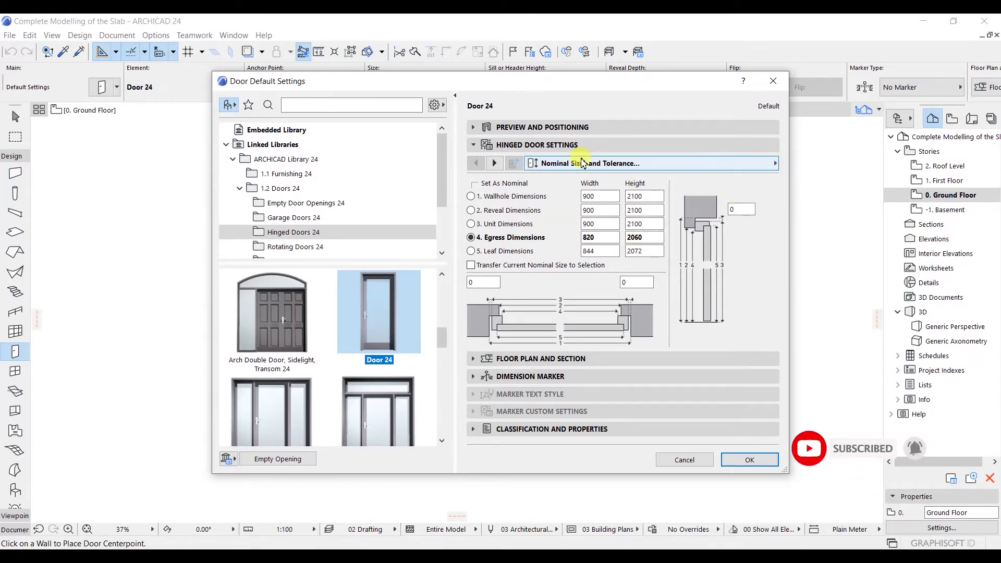
Step: Go to the Door Settings and Opening page and bring up the Door Leaf style choices
{"action": "left_click", "coordinate": [494, 164]}
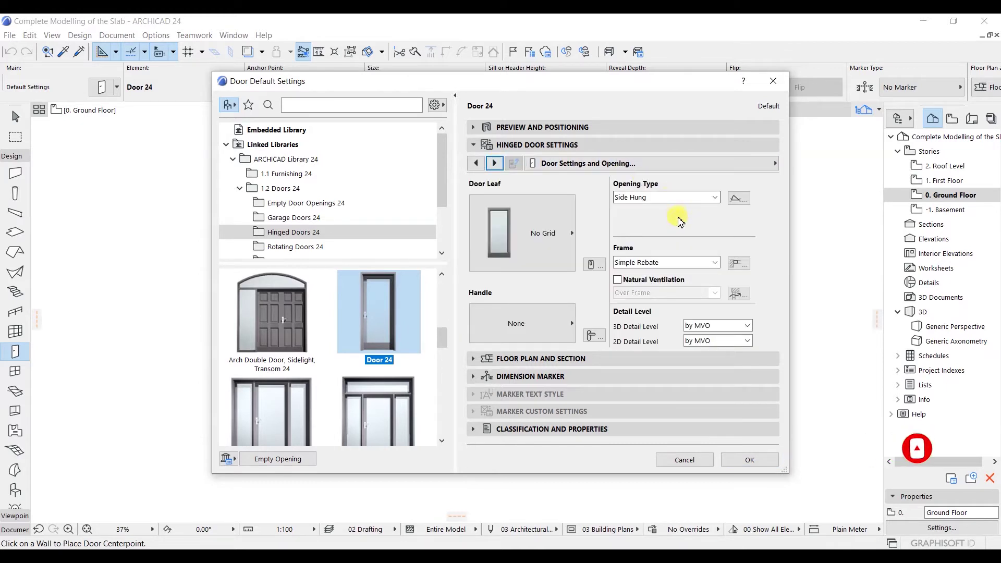
{"action": "left_click", "coordinate": [775, 163]}
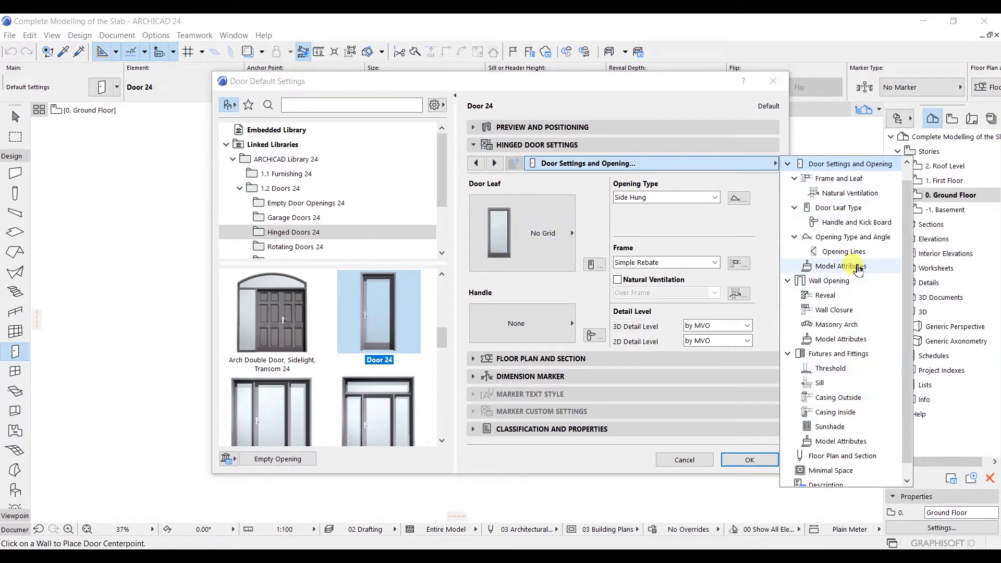
{"action": "scroll", "coordinate": [859, 270], "scroll_direction": "down", "scroll_amount": 1}
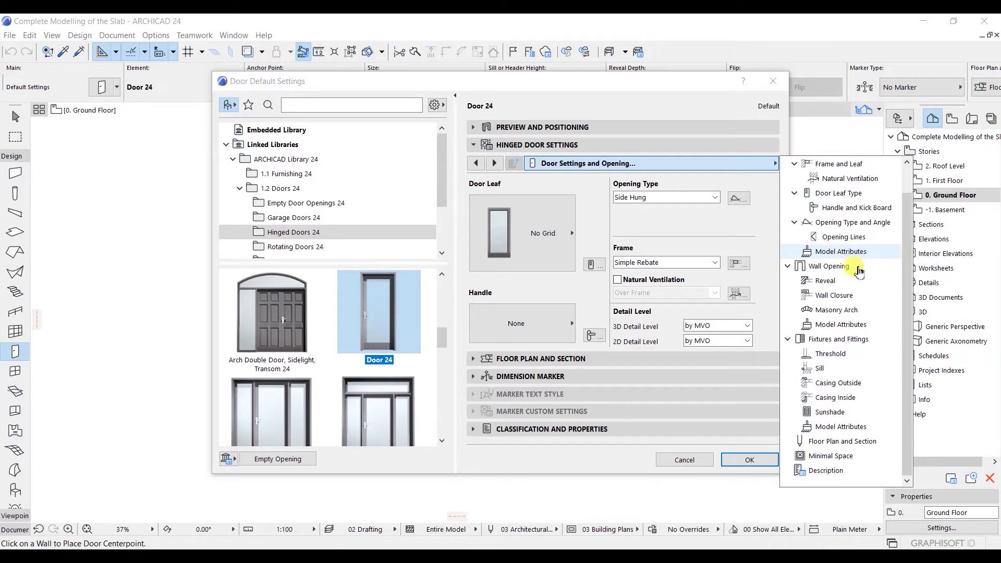
{"action": "scroll", "coordinate": [859, 270], "scroll_direction": "up", "scroll_amount": 2}
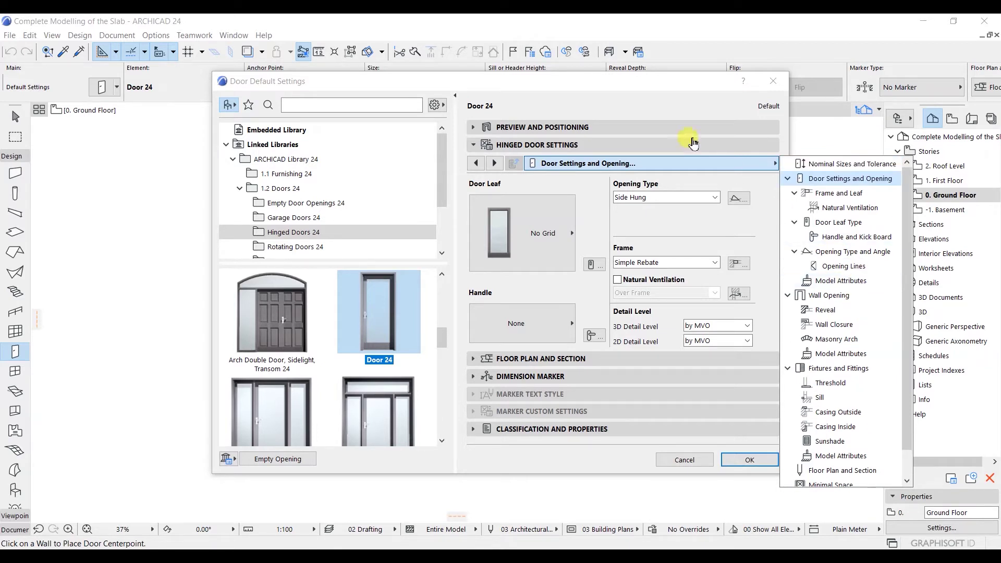
{"action": "left_click", "coordinate": [818, 164]}
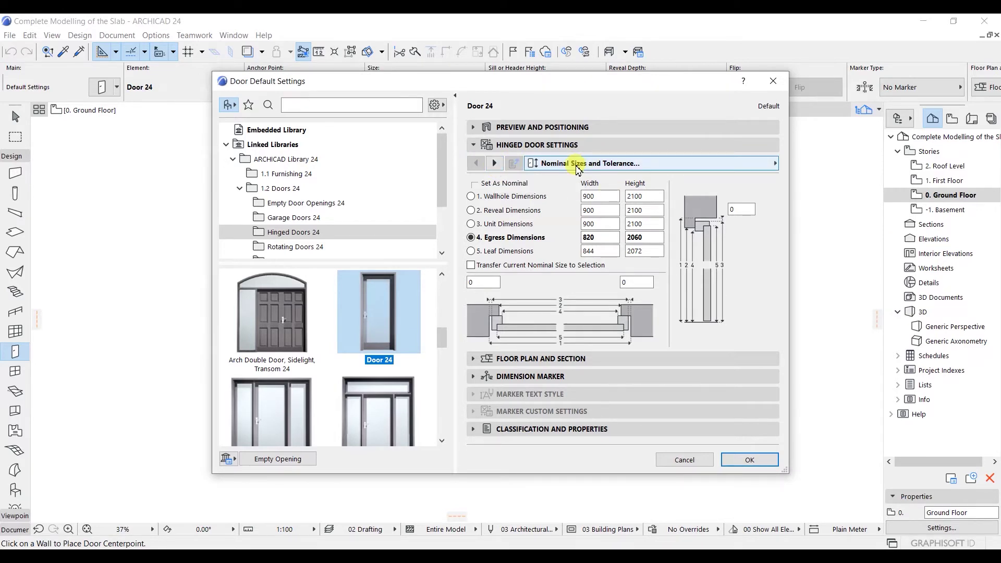
{"action": "left_click", "coordinate": [496, 165]}
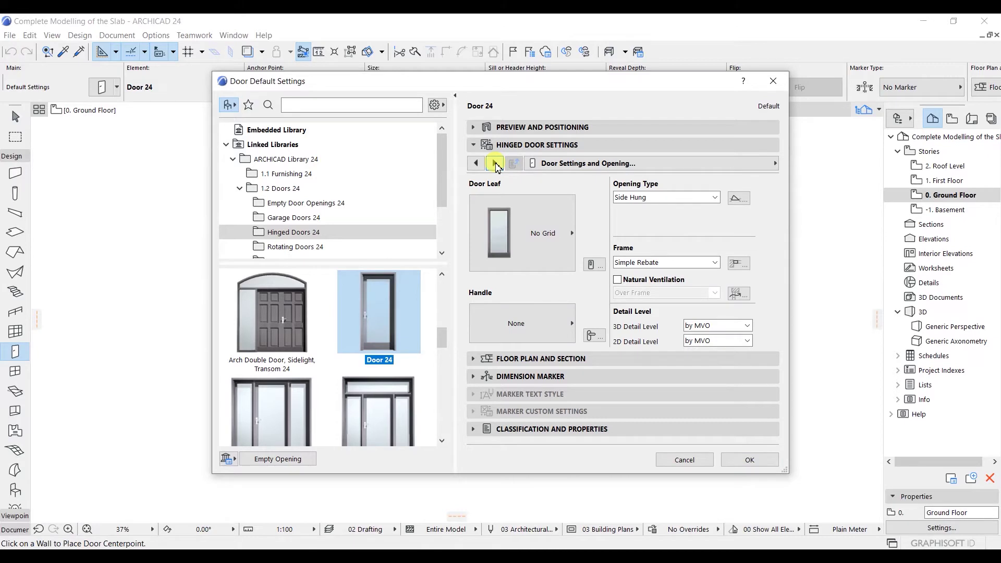
{"action": "left_click", "coordinate": [537, 238]}
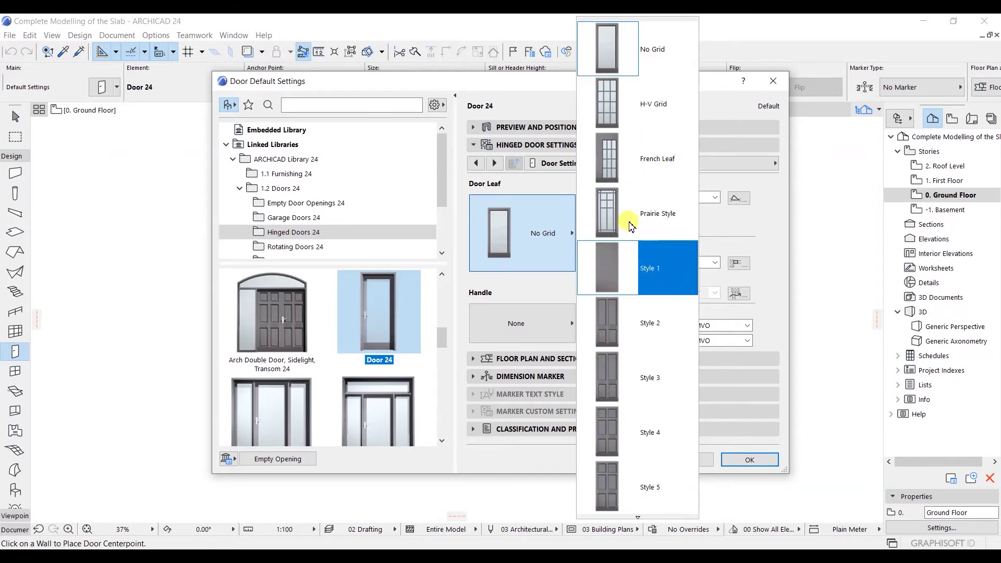
Step: Set the door leaf to H-V Grid, then Style 1, and the handle to Handle 3
{"action": "left_click", "coordinate": [643, 118]}
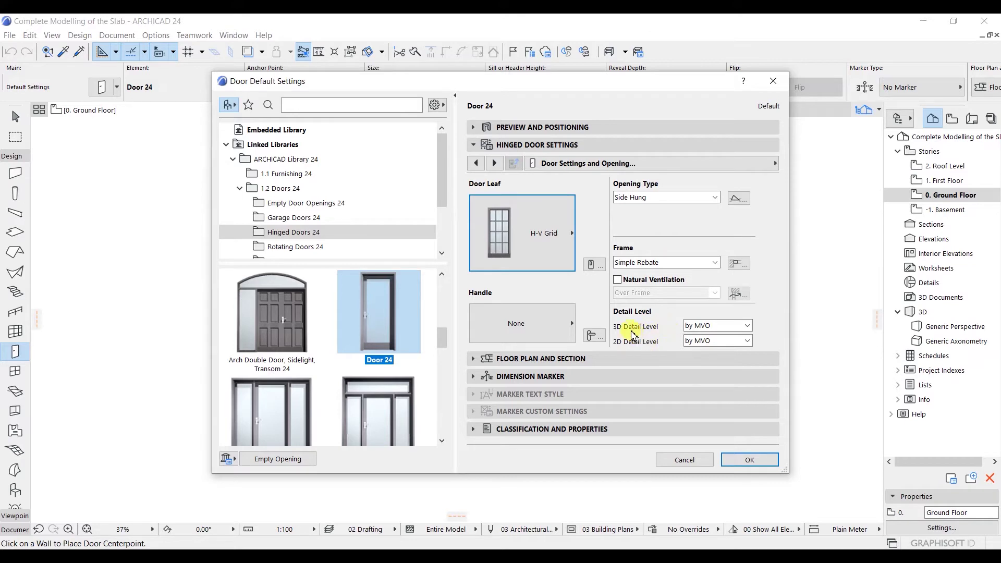
{"action": "left_click", "coordinate": [559, 245]}
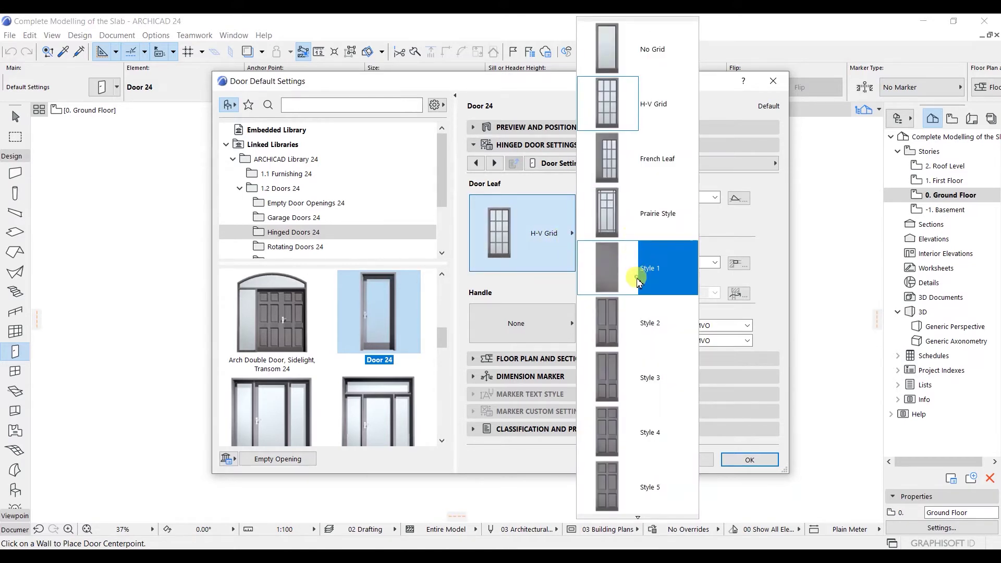
{"action": "left_click", "coordinate": [641, 269]}
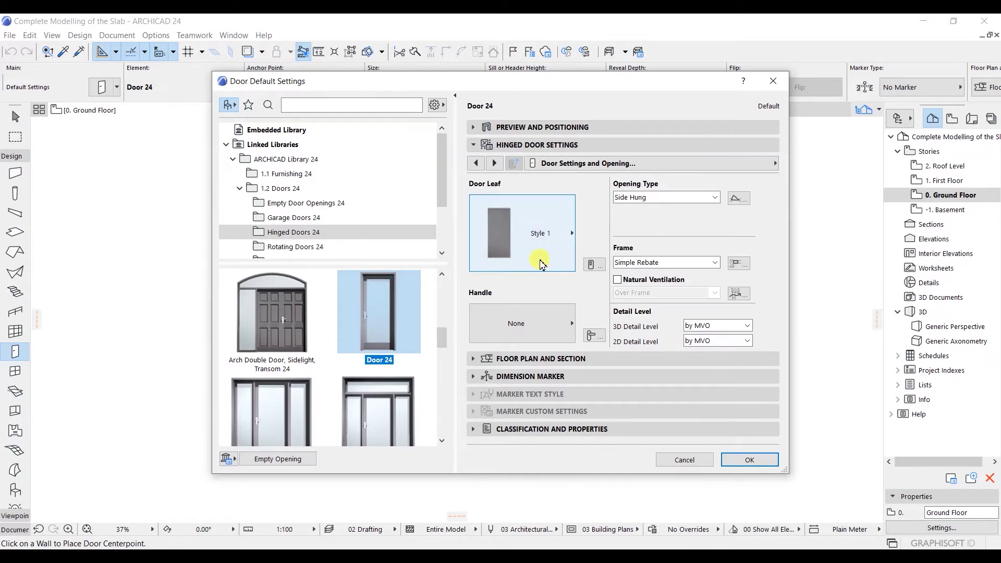
{"action": "left_click", "coordinate": [526, 330]}
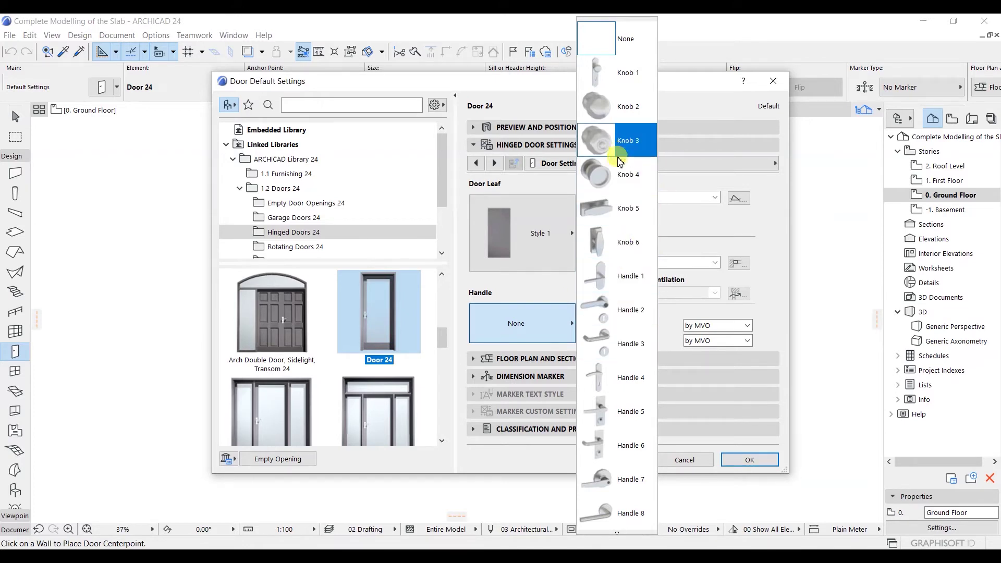
{"action": "left_click", "coordinate": [597, 342]}
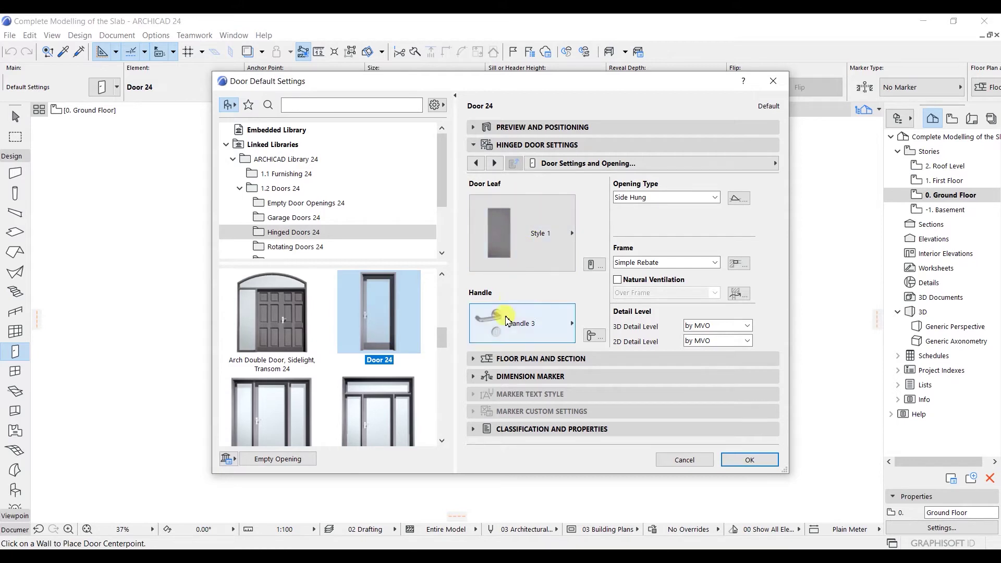
{"action": "left_click", "coordinate": [476, 128]}
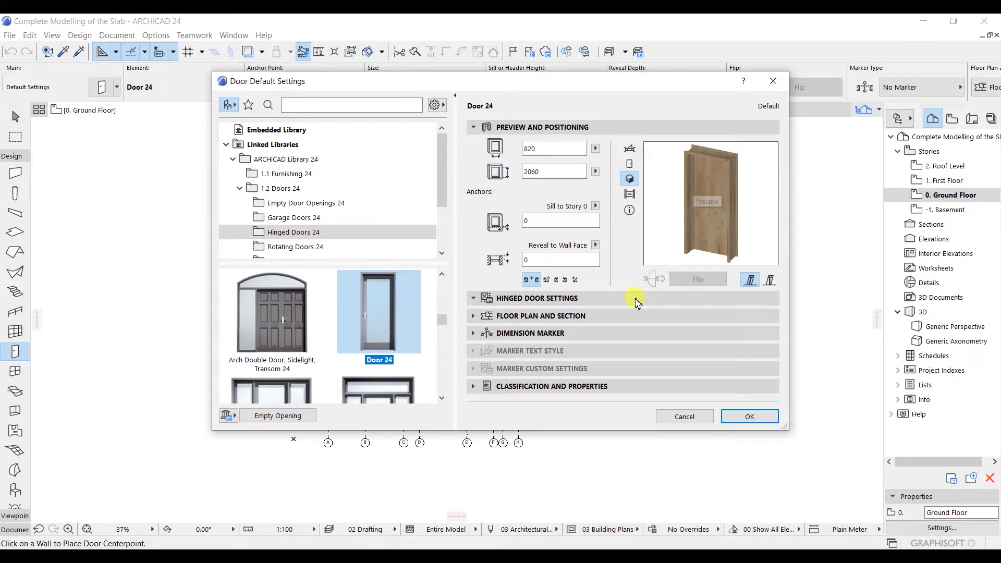
Step: Page through Frame and Leaf and Natural Ventilation, leaving ventilation off, to Door Leaf Type
{"action": "left_click", "coordinate": [472, 298]}
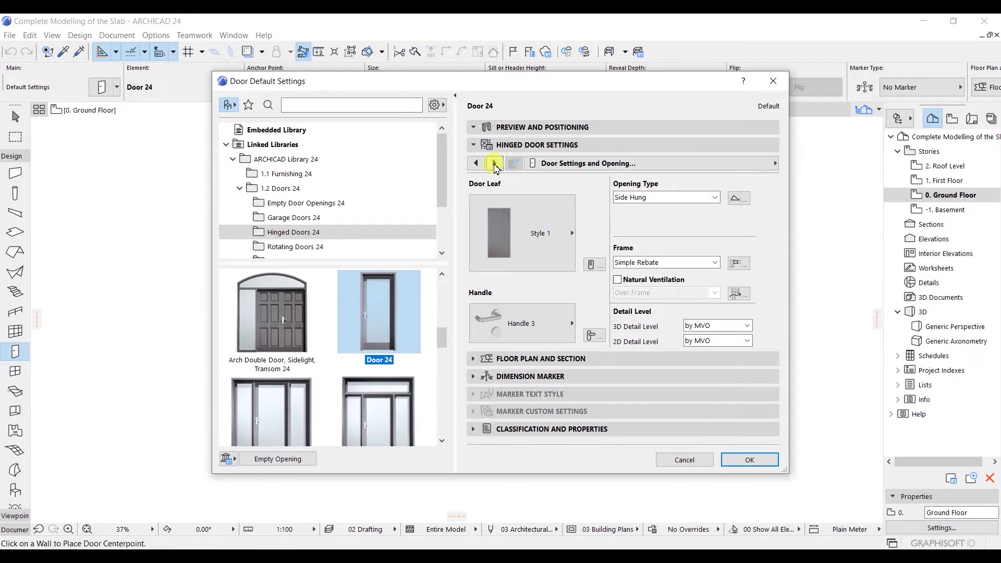
{"action": "left_click", "coordinate": [494, 164]}
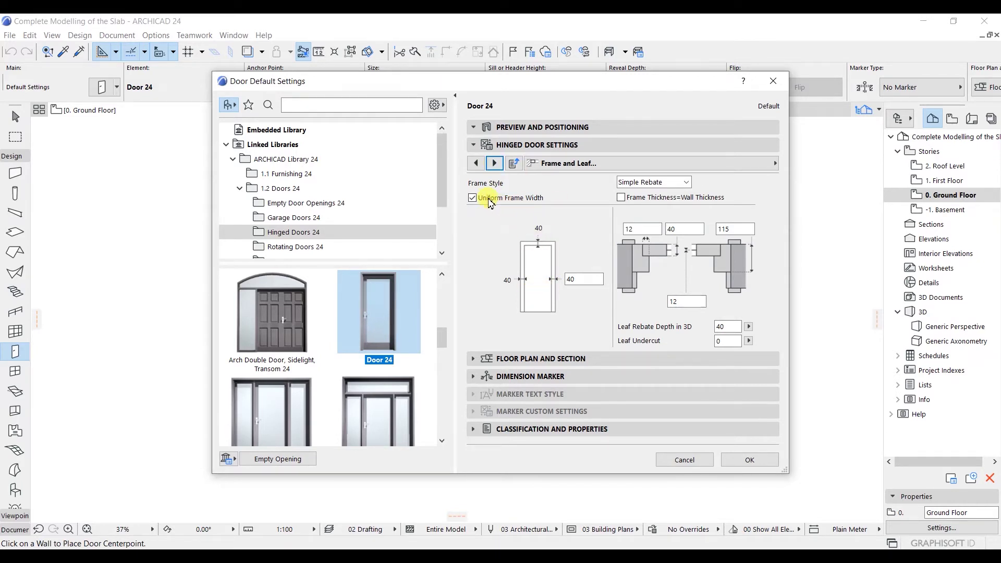
{"action": "left_click", "coordinate": [486, 202]}
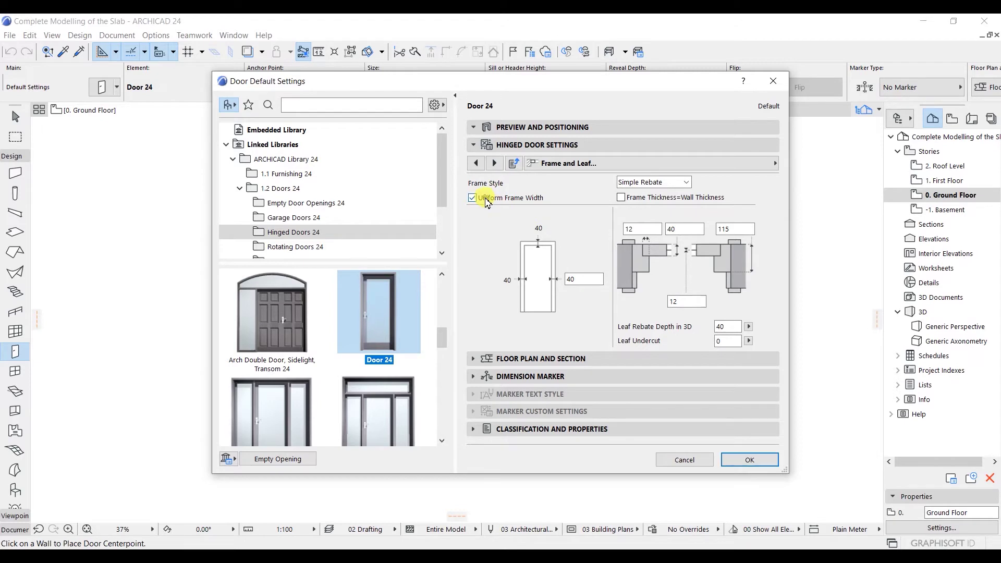
{"action": "left_click", "coordinate": [495, 164]}
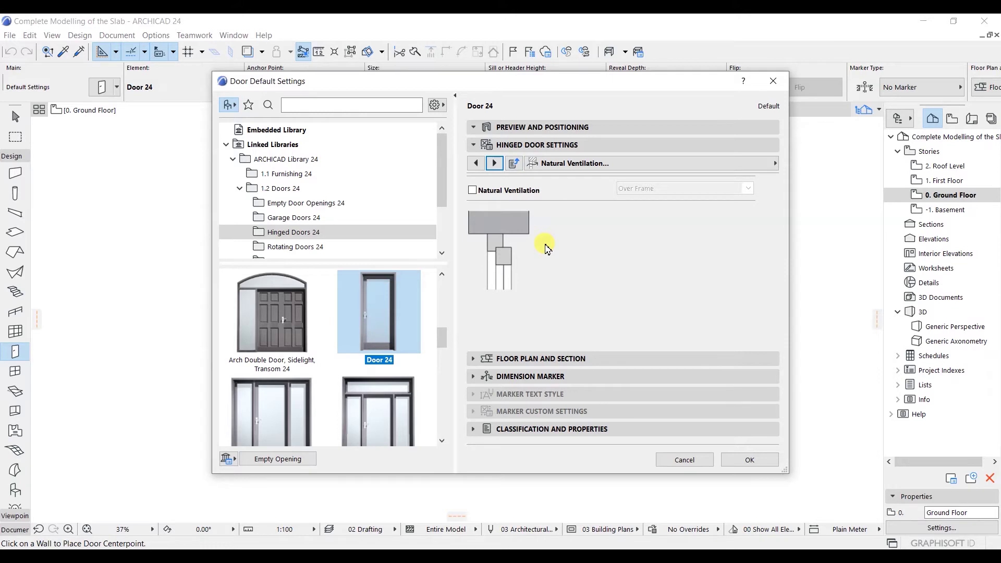
{"action": "left_click", "coordinate": [490, 193]}
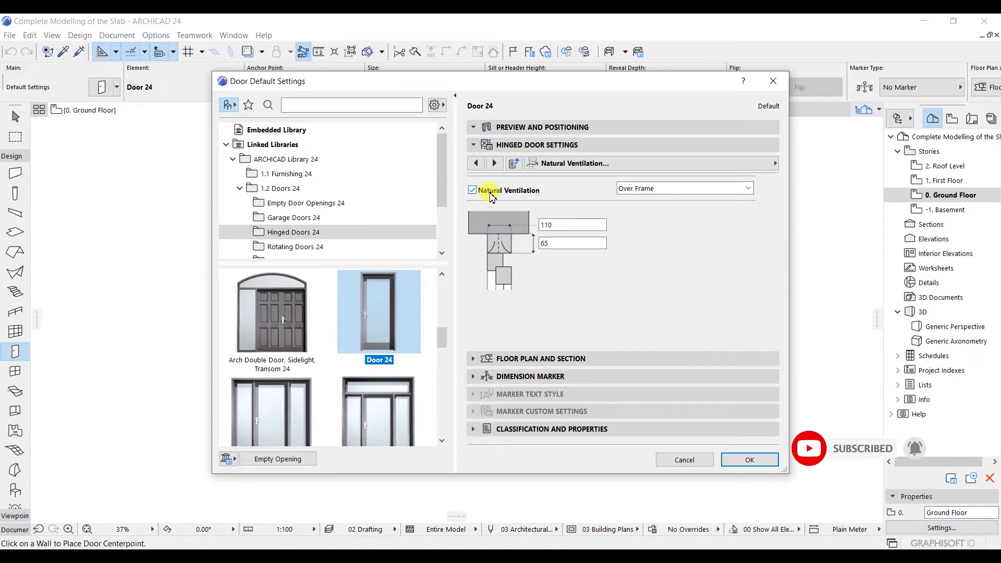
{"action": "left_click", "coordinate": [506, 193]}
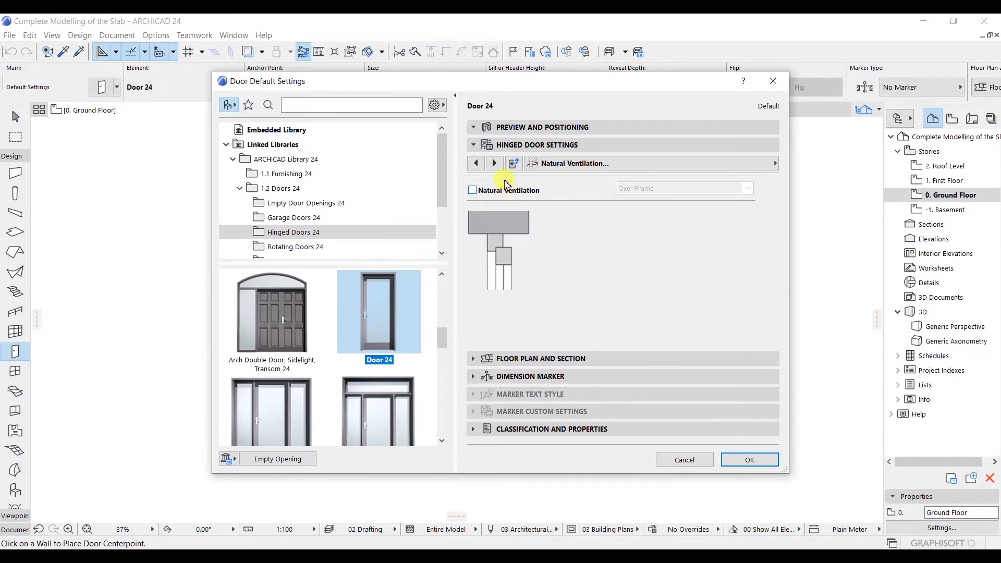
{"action": "left_click", "coordinate": [495, 164]}
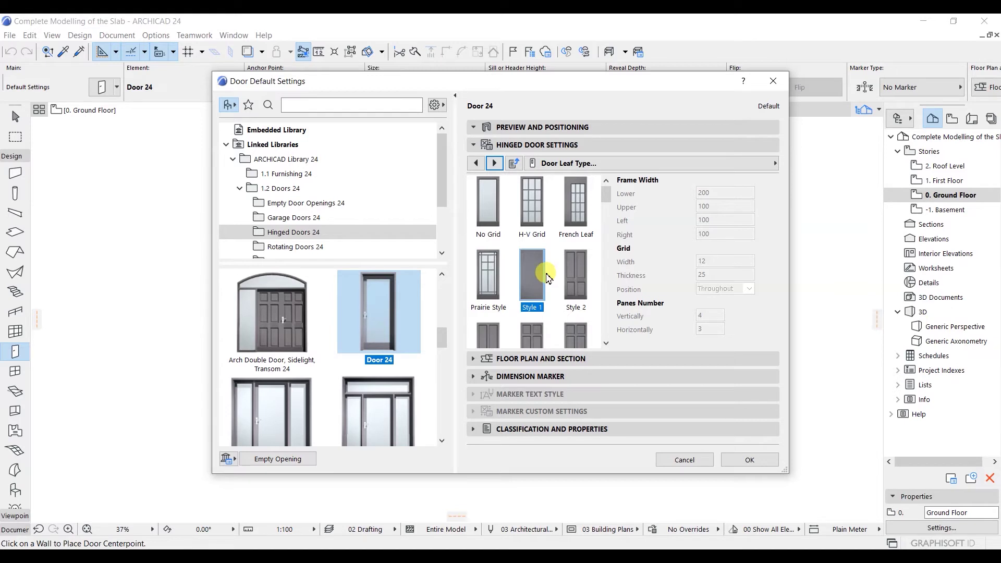
Step: Step through Handle and Kick Board, Opening Type and Angle, Opening Lines and Model Attributes pages to Wall Opening
{"action": "left_click", "coordinate": [495, 163]}
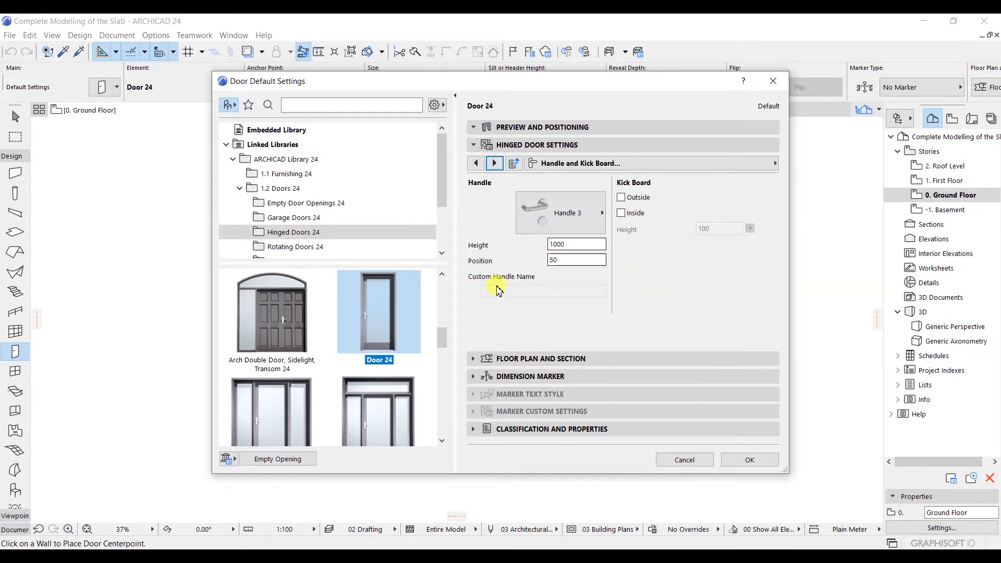
{"action": "left_click", "coordinate": [495, 164]}
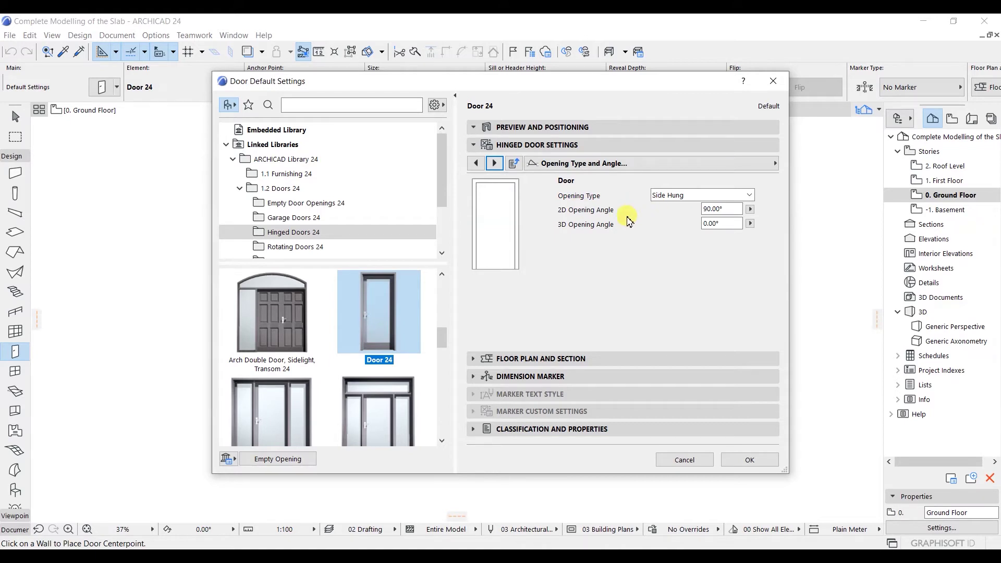
{"action": "left_click", "coordinate": [496, 163]}
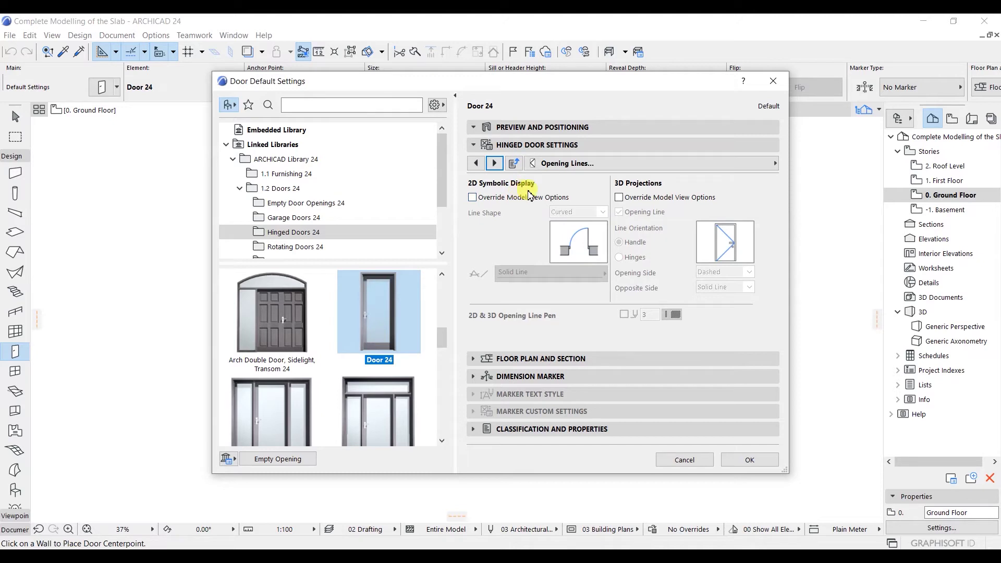
{"action": "left_click", "coordinate": [495, 163]}
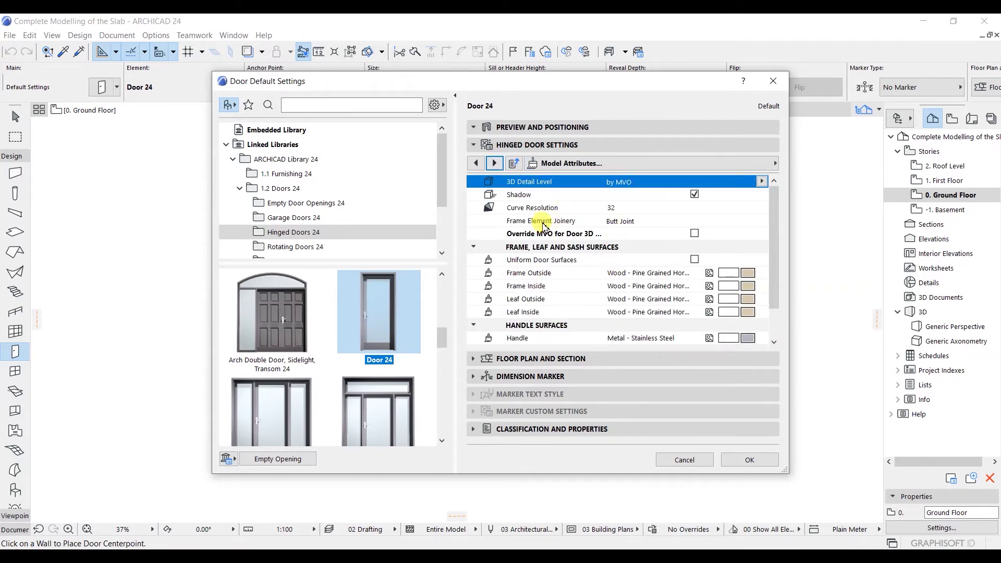
{"action": "left_click", "coordinate": [495, 163]}
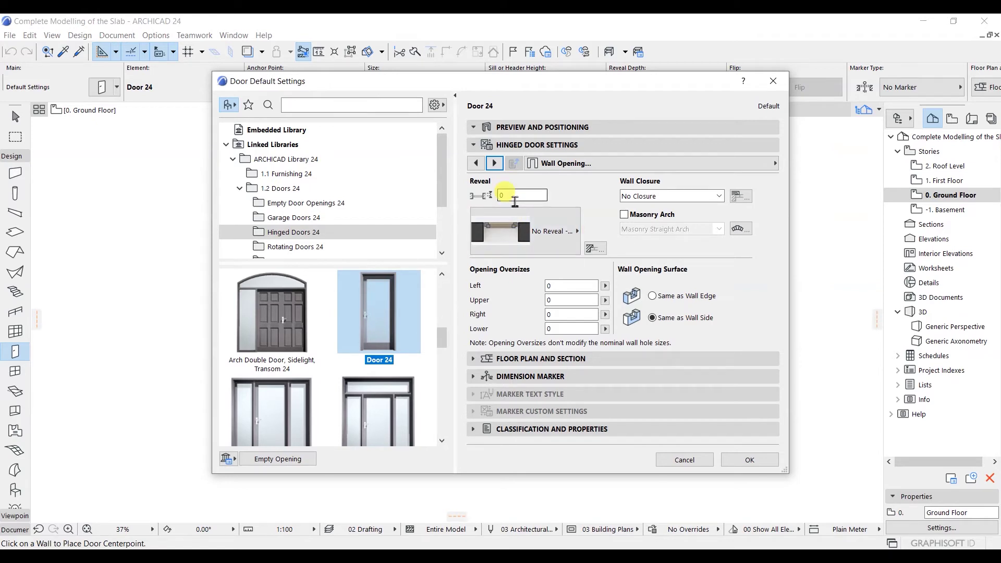
Step: Set the Wall Opening reveal value to 50
{"action": "left_click", "coordinate": [515, 198]}
{"action": "type", "text": "50"}
{"action": "key", "text": "Return"}
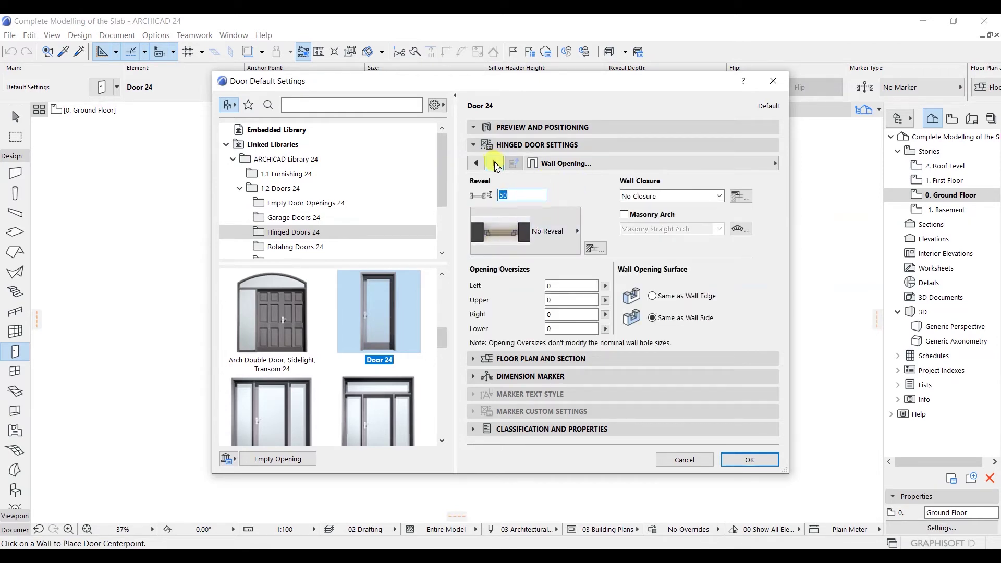
Step: Set the reveal type to No Reveal - Edge with a 50 reveal, then move to Wall Closure
{"action": "left_click", "coordinate": [495, 163]}
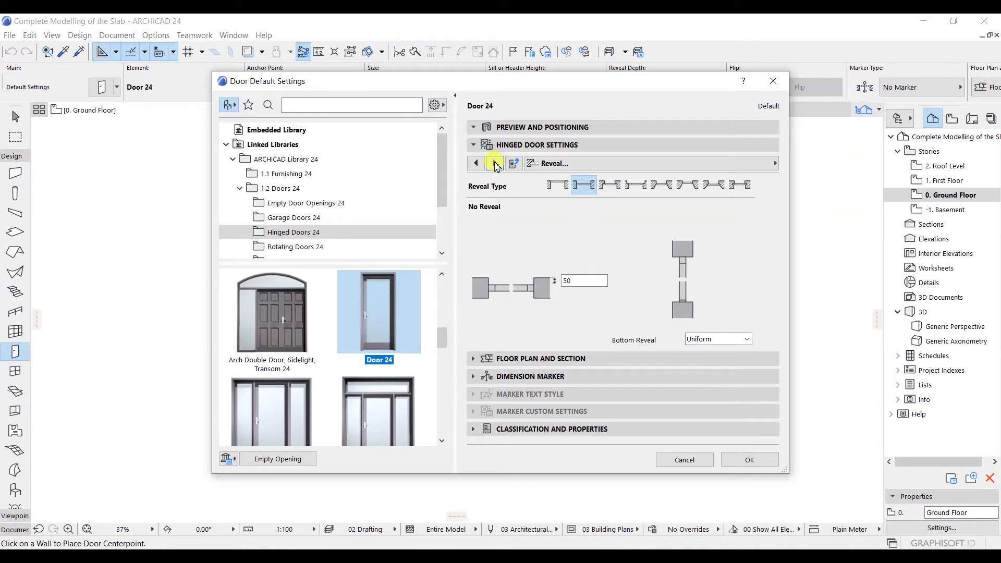
{"action": "left_click", "coordinate": [569, 284]}
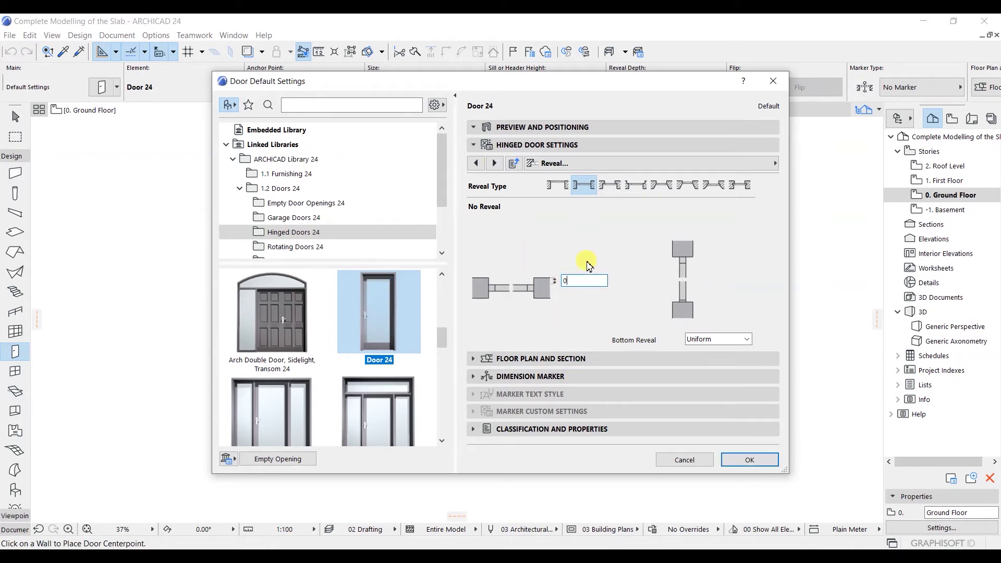
{"action": "left_click", "coordinate": [557, 184]}
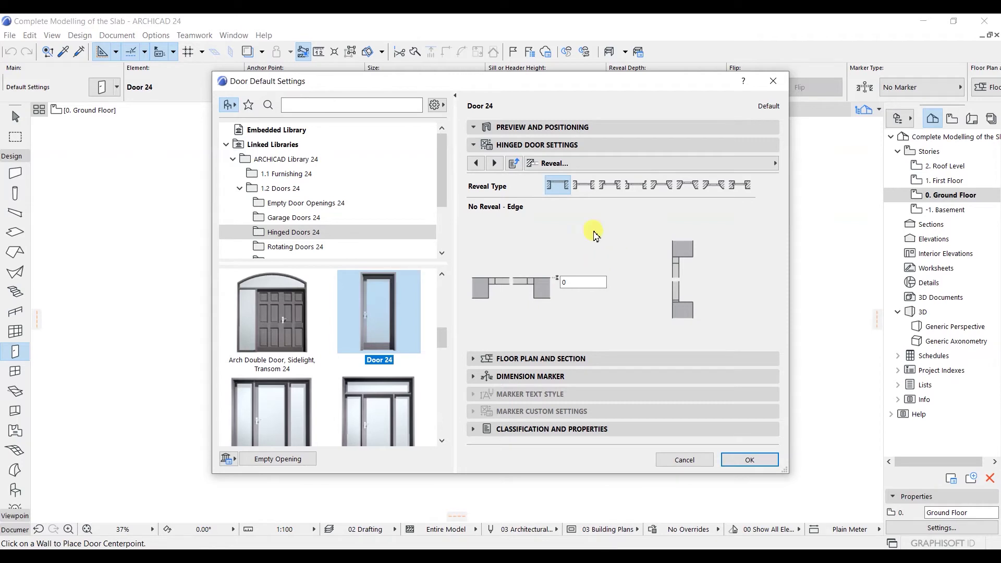
{"action": "left_click", "coordinate": [571, 282]}
{"action": "type", "text": "50"}
{"action": "left_click", "coordinate": [495, 163]}
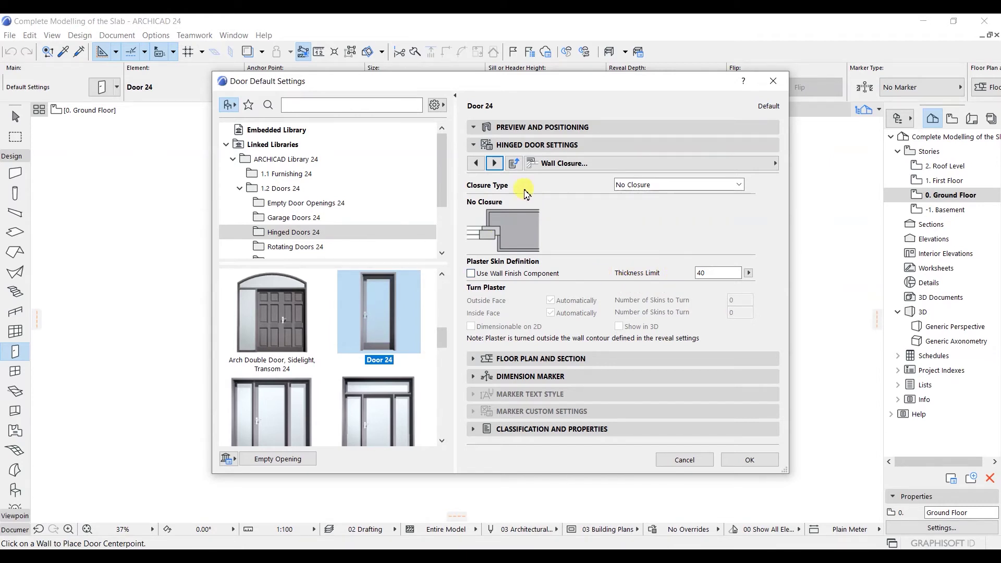
Step: Try the Masonry Arch option with Masonry Straight Arch, then page on to Fixtures and Fittings
{"action": "left_click", "coordinate": [495, 164]}
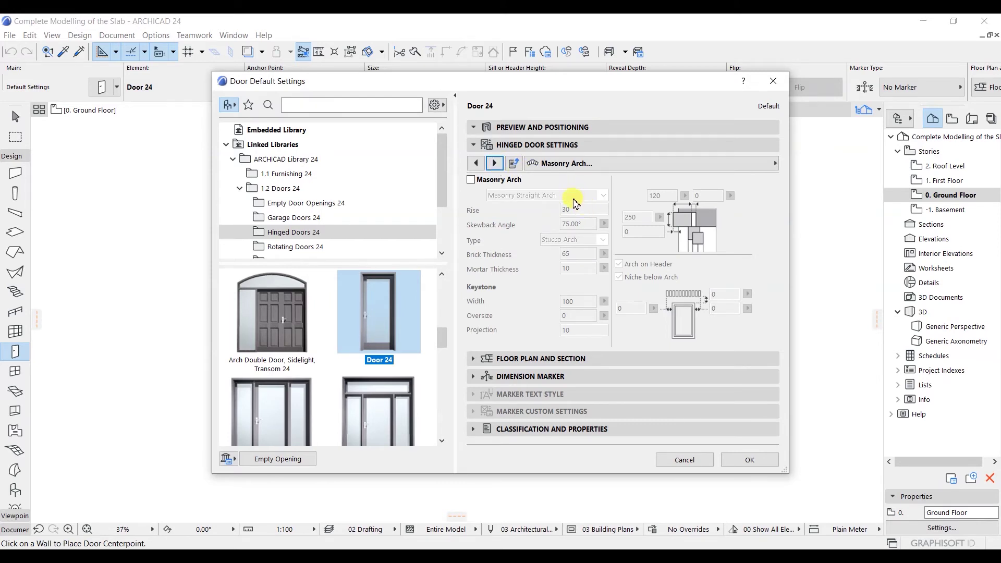
{"action": "left_click", "coordinate": [498, 180]}
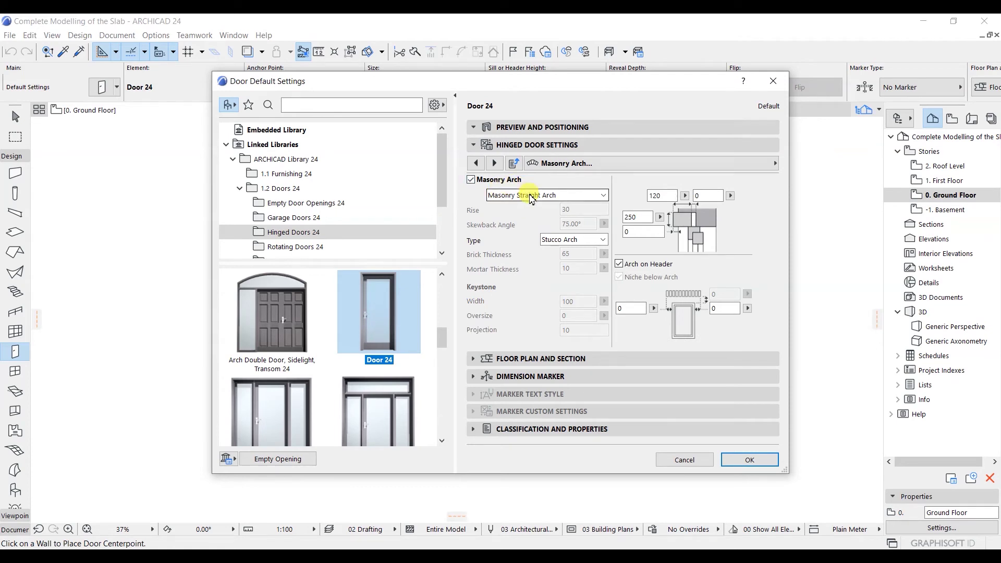
{"action": "left_click", "coordinate": [531, 198]}
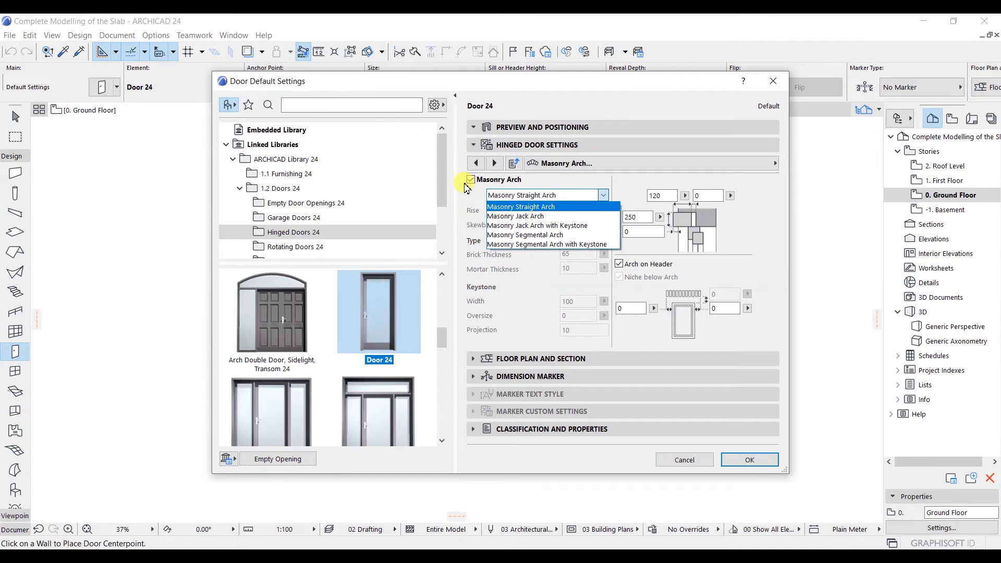
{"action": "left_click", "coordinate": [470, 182]}
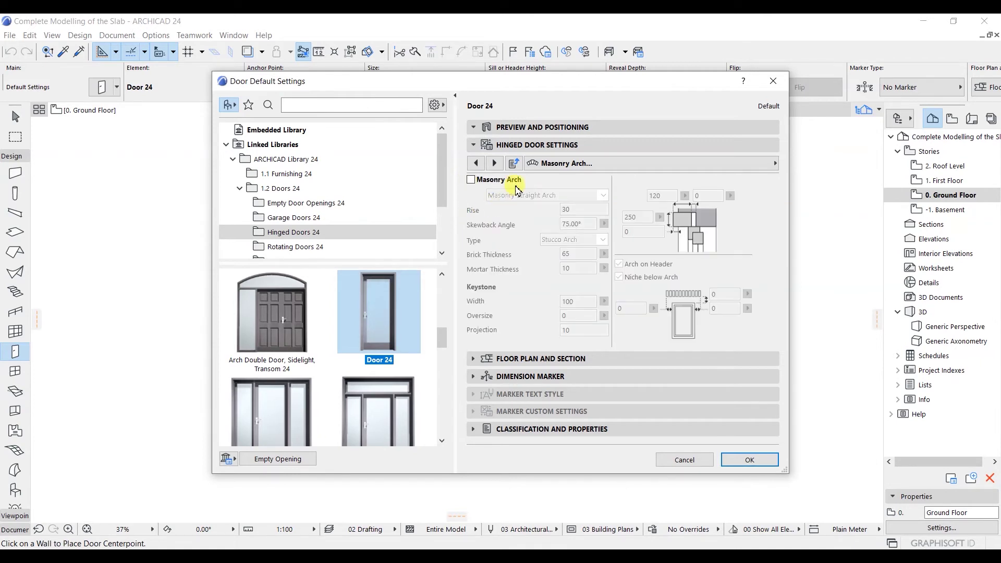
{"action": "left_click", "coordinate": [495, 164]}
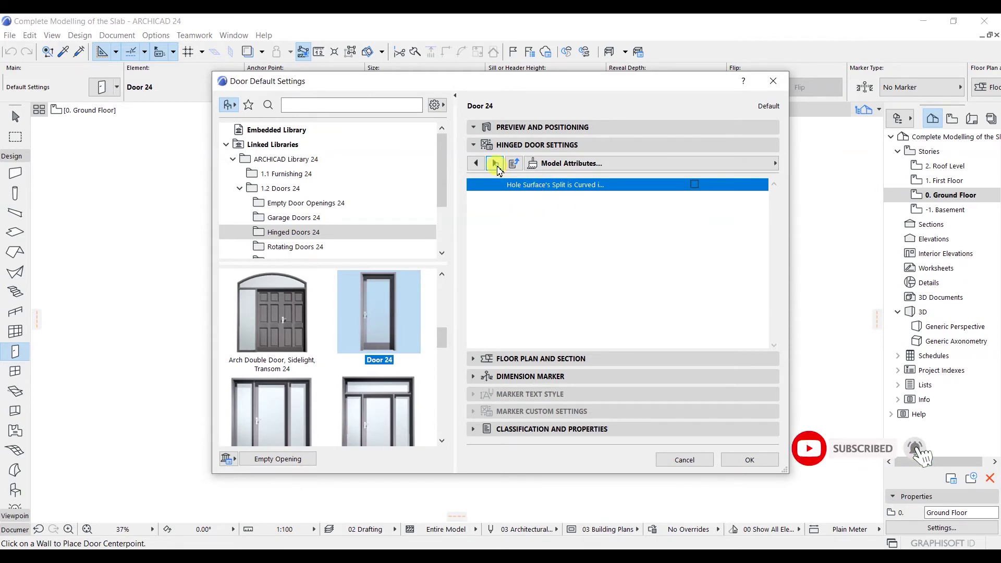
{"action": "left_click", "coordinate": [495, 164]}
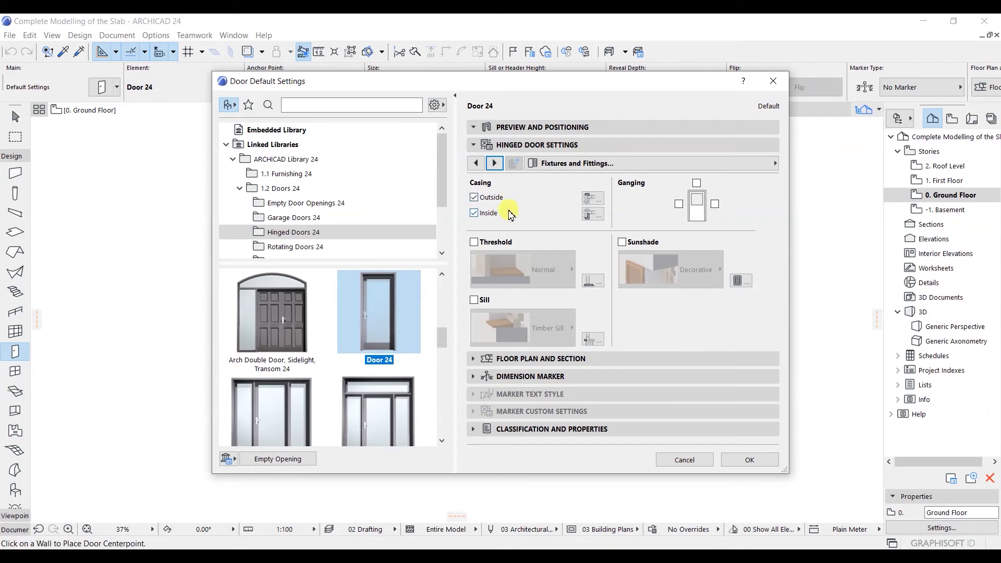
Step: Try and remove both the threshold and Sill - Door, then move on to Casing Outside
{"action": "left_click", "coordinate": [497, 164]}
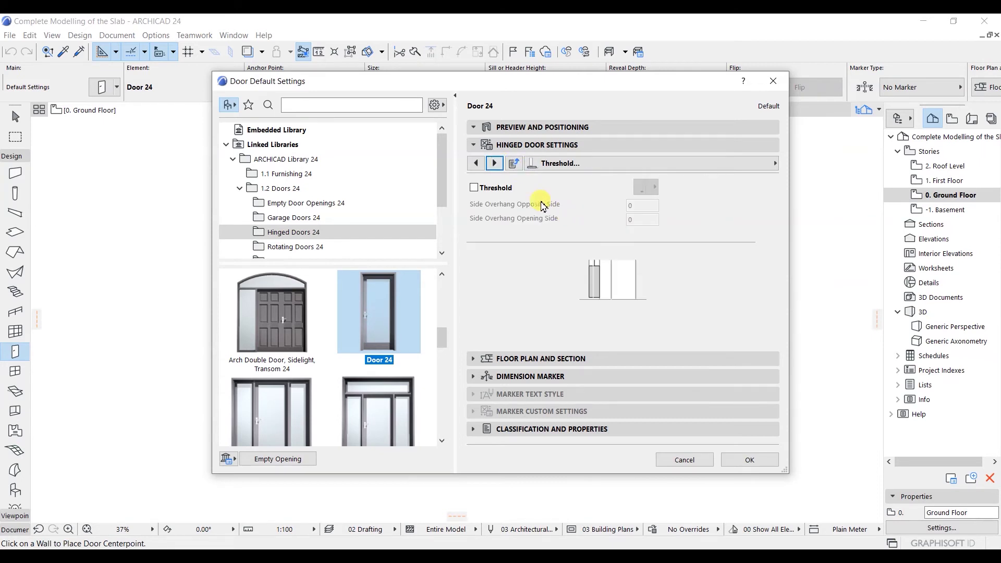
{"action": "left_click", "coordinate": [510, 189]}
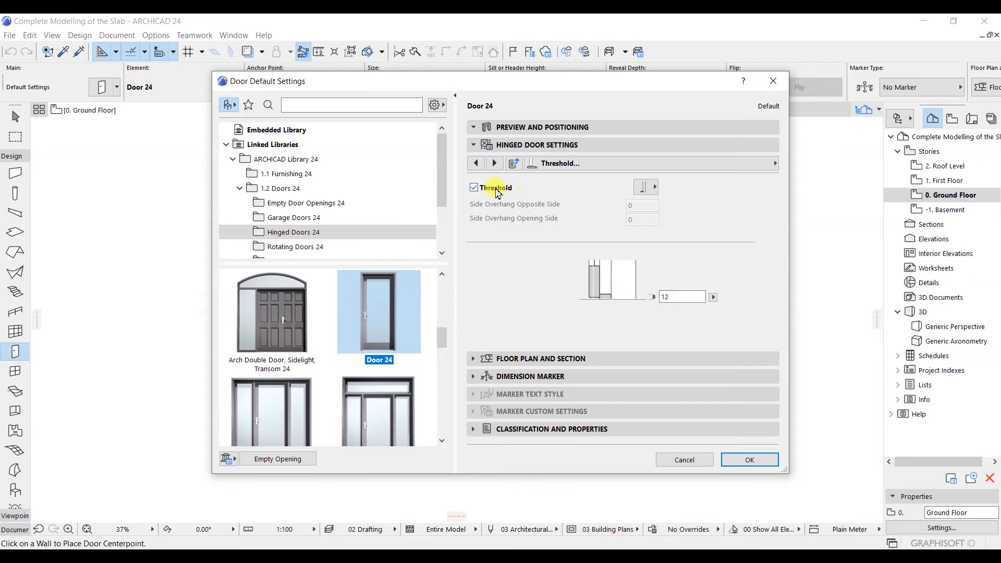
{"action": "left_click", "coordinate": [497, 189]}
{"action": "left_click", "coordinate": [494, 163]}
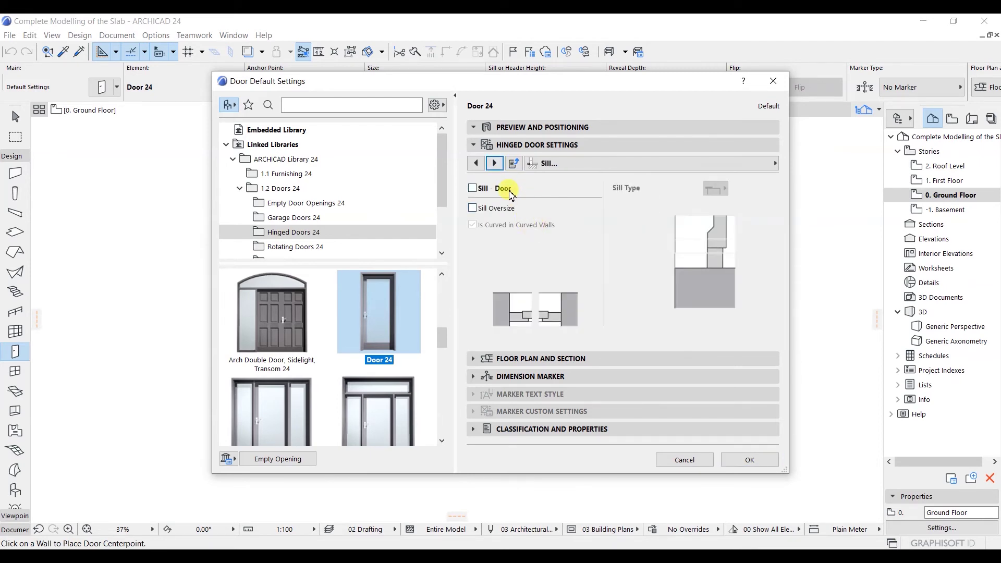
{"action": "left_click", "coordinate": [503, 188]}
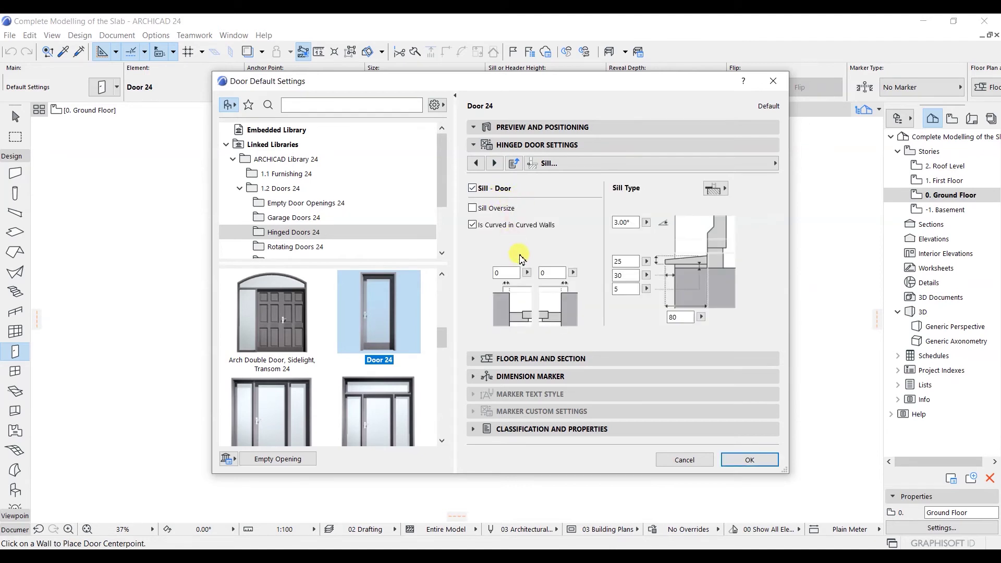
{"action": "left_click", "coordinate": [716, 189]}
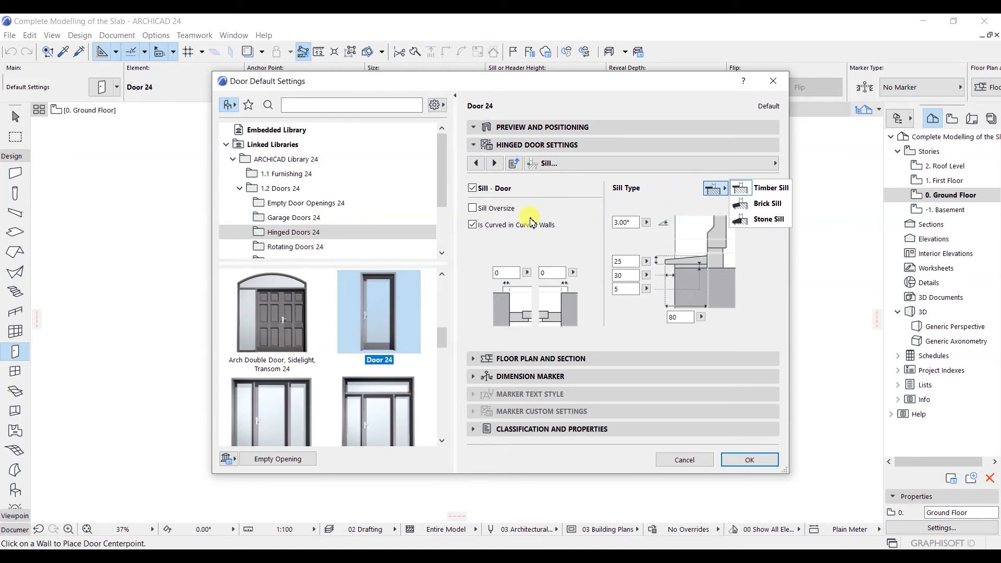
{"action": "left_click", "coordinate": [479, 191]}
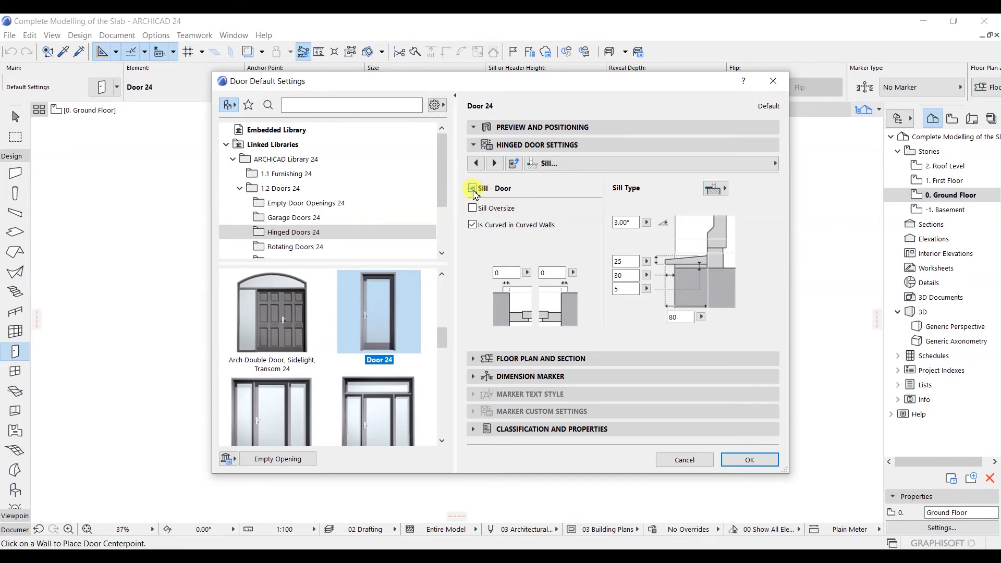
{"action": "left_click", "coordinate": [494, 164]}
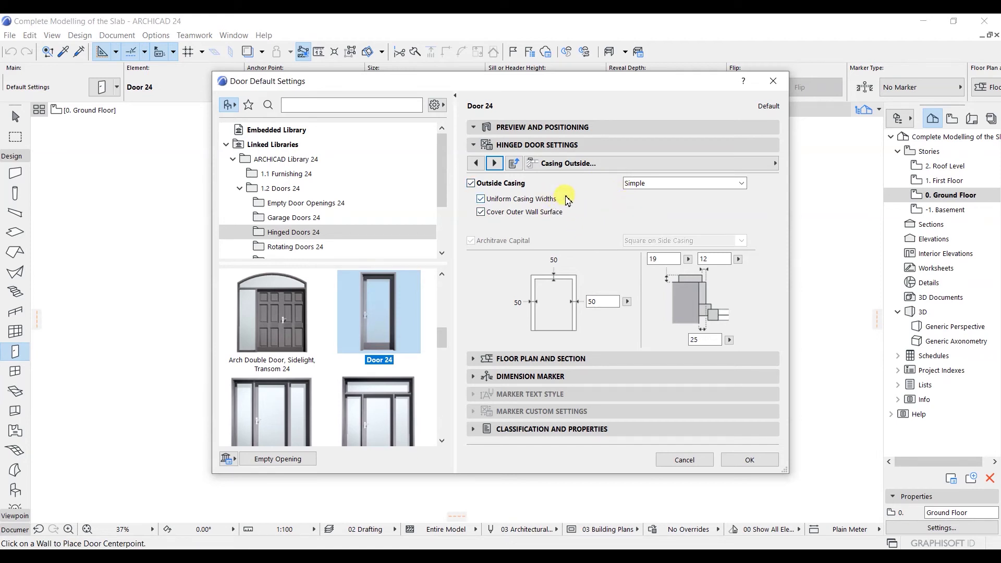
Step: Page past the Casing Inside settings to Door 24's Sunshade page
{"action": "left_click", "coordinate": [494, 163]}
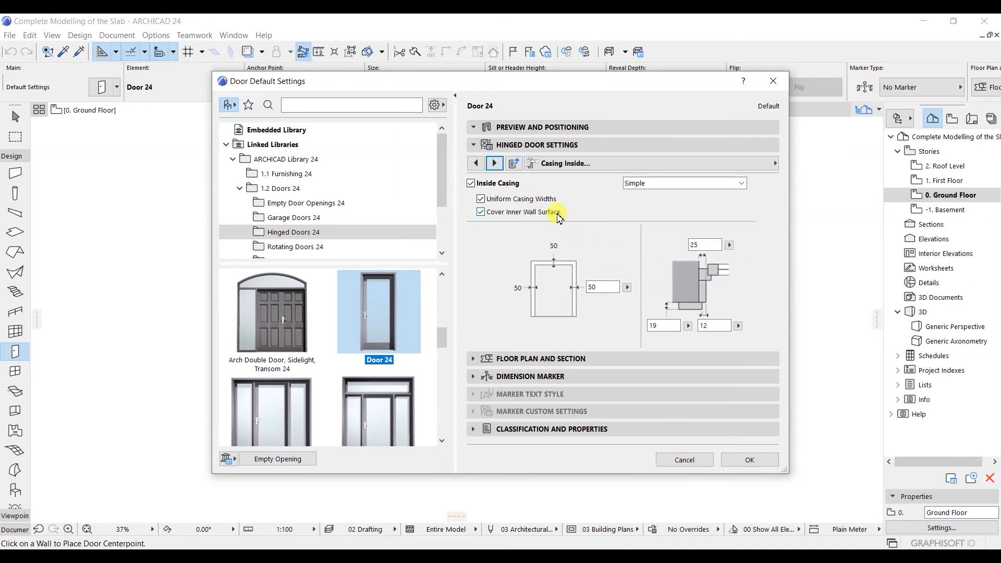
{"action": "left_click", "coordinate": [496, 165]}
{"action": "left_click", "coordinate": [494, 163]}
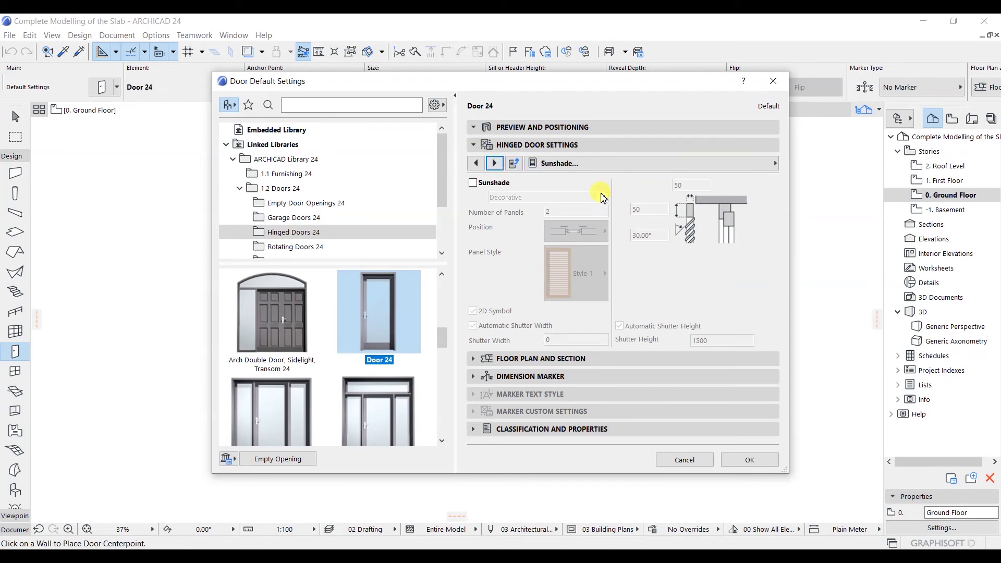
Step: Try a Regular, then a Folding to Wall Face sunshade, and switch the sunshade back off
{"action": "left_click", "coordinate": [490, 183]}
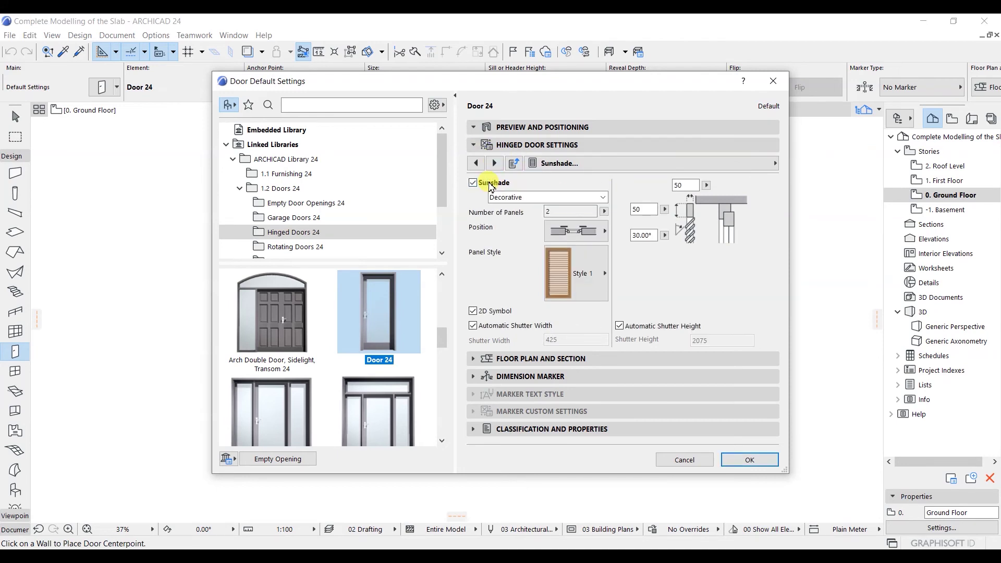
{"action": "left_click", "coordinate": [545, 197]}
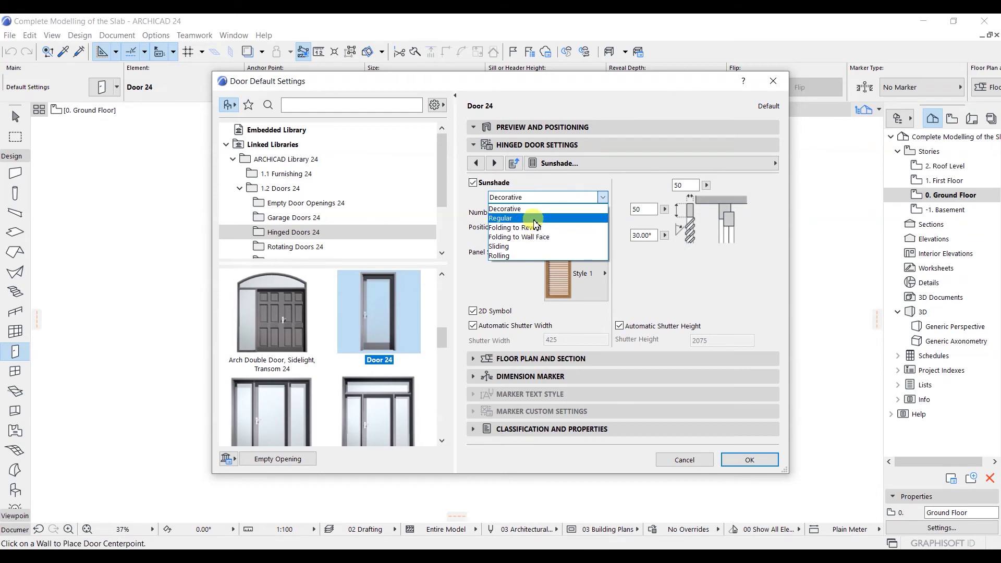
{"action": "left_click", "coordinate": [535, 219]}
{"action": "left_click", "coordinate": [521, 198]}
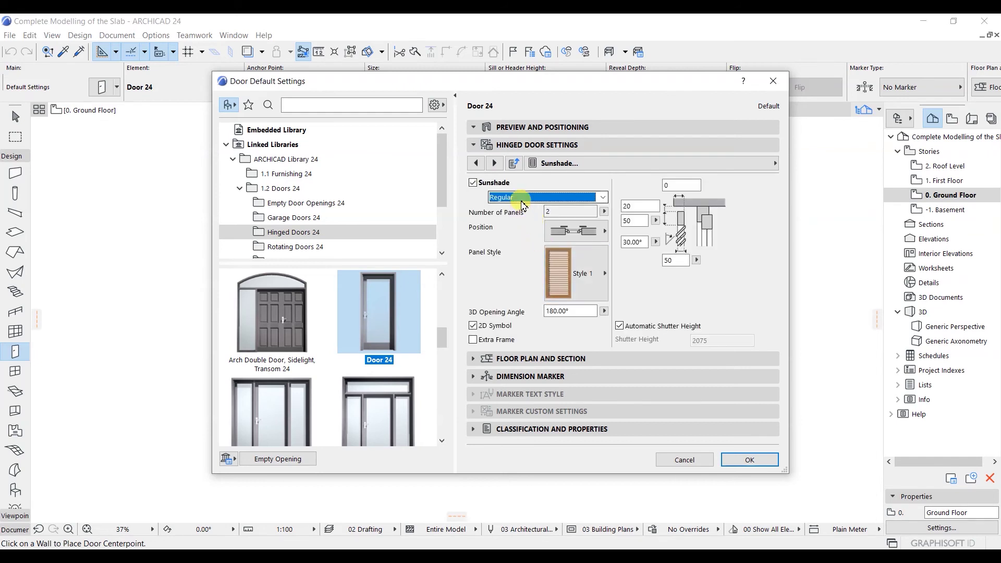
{"action": "left_click", "coordinate": [518, 238]}
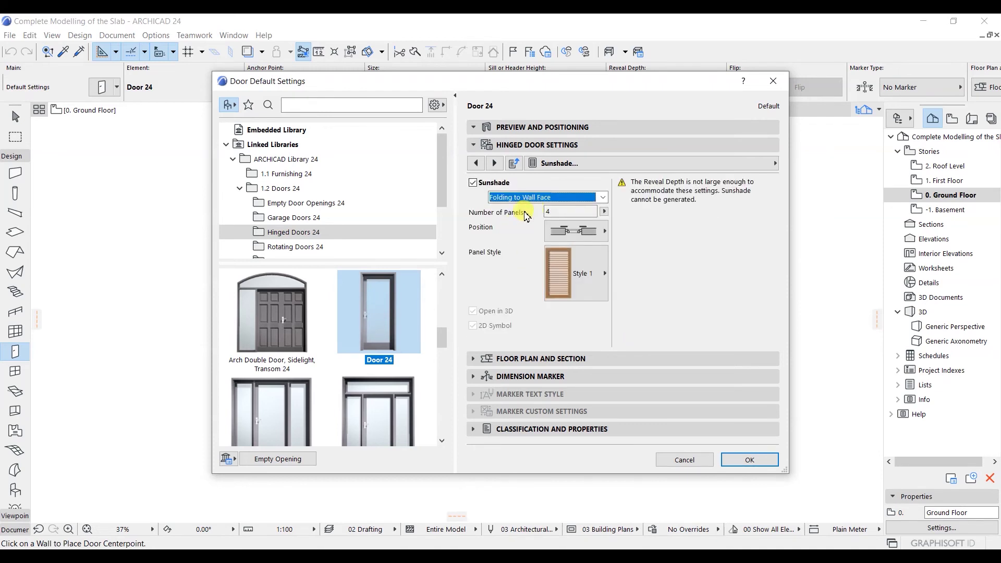
{"action": "left_click", "coordinate": [474, 184]}
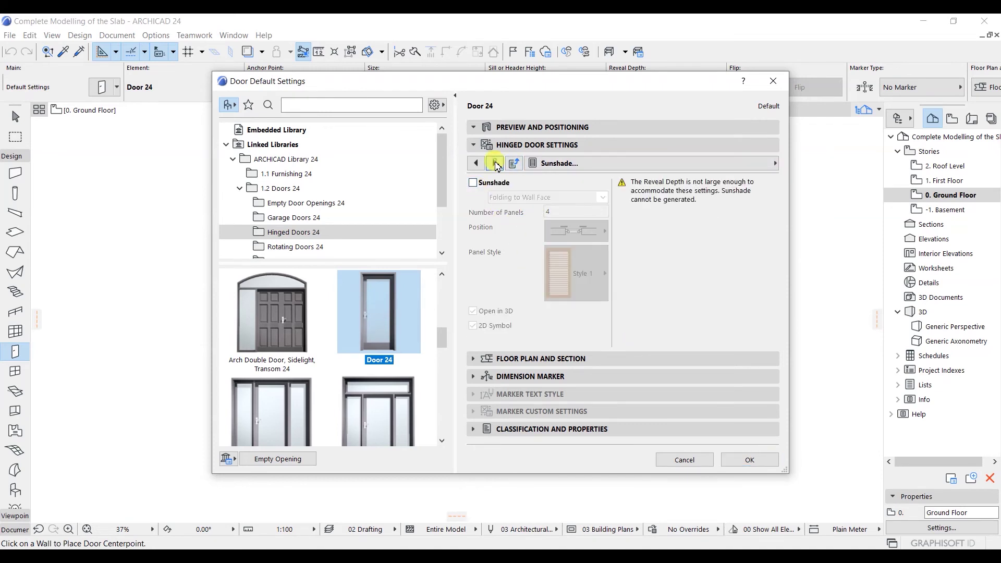
{"action": "left_click", "coordinate": [495, 163]}
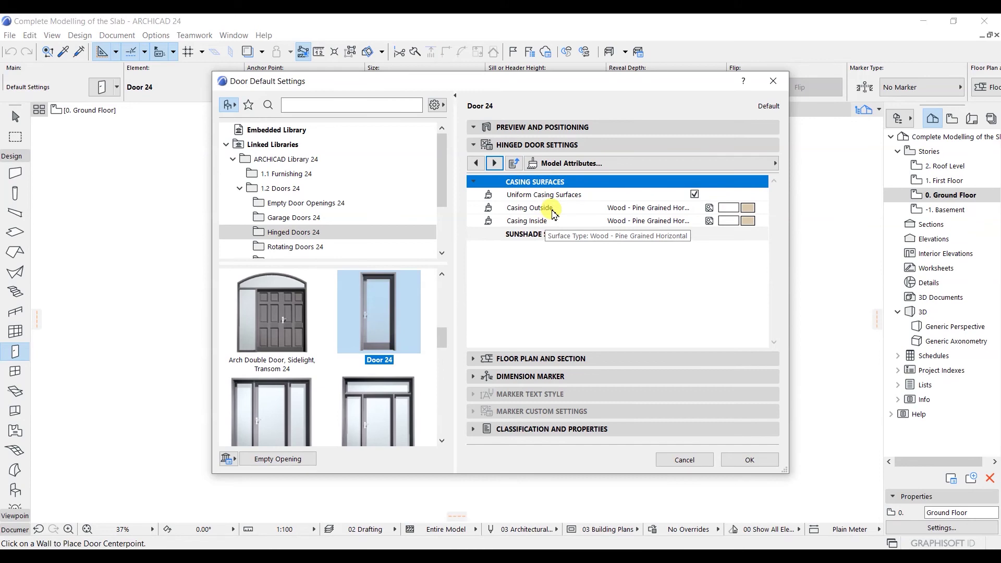
Step: Keep the outside casing surface as Wood - Pine Grained Horizontal and page through Floor Plan and Section to Minimal Space
{"action": "left_click", "coordinate": [747, 209]}
{"action": "left_click", "coordinate": [747, 209]}
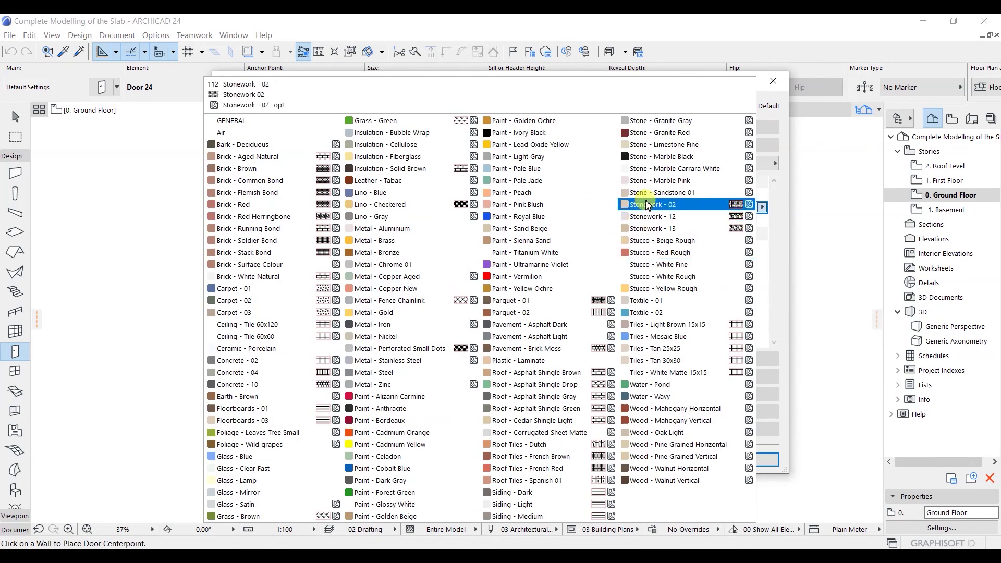
{"action": "left_click", "coordinate": [806, 157]}
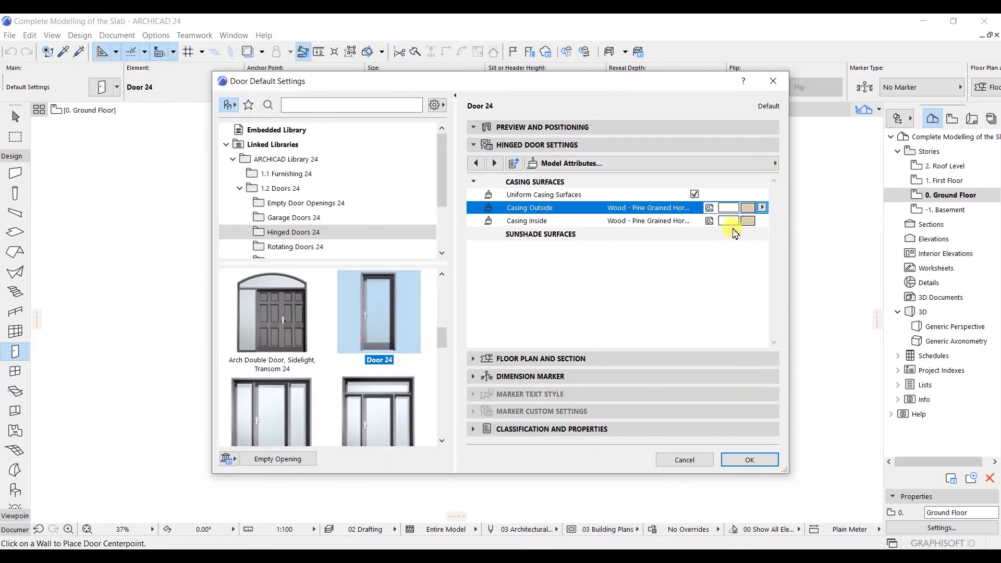
{"action": "left_click", "coordinate": [494, 163]}
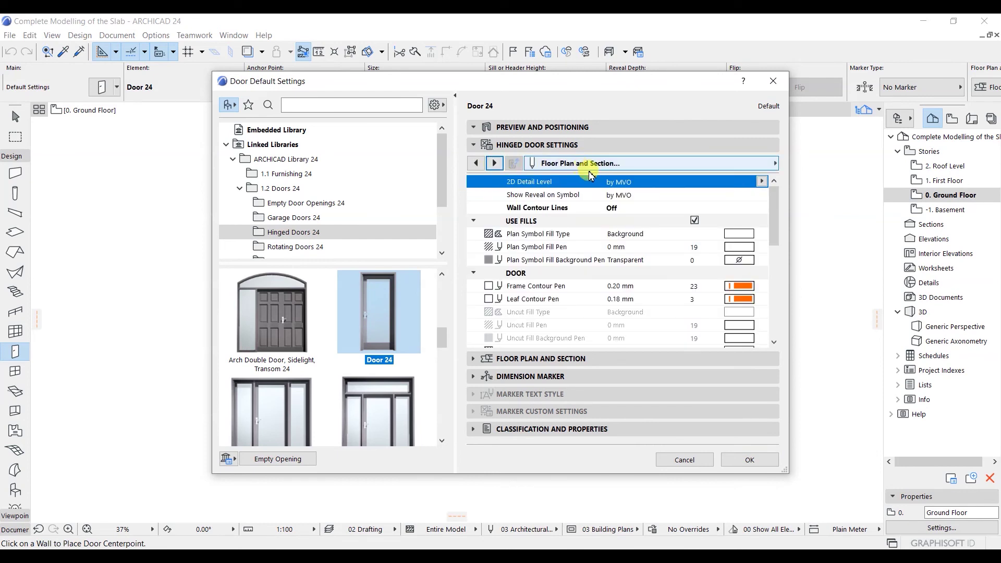
{"action": "mouse_move", "coordinate": [774, 210]}
{"action": "left_mouse_down"}
{"action": "mouse_move", "coordinate": [781, 275]}
{"action": "mouse_move", "coordinate": [775, 194]}
{"action": "left_mouse_up"}
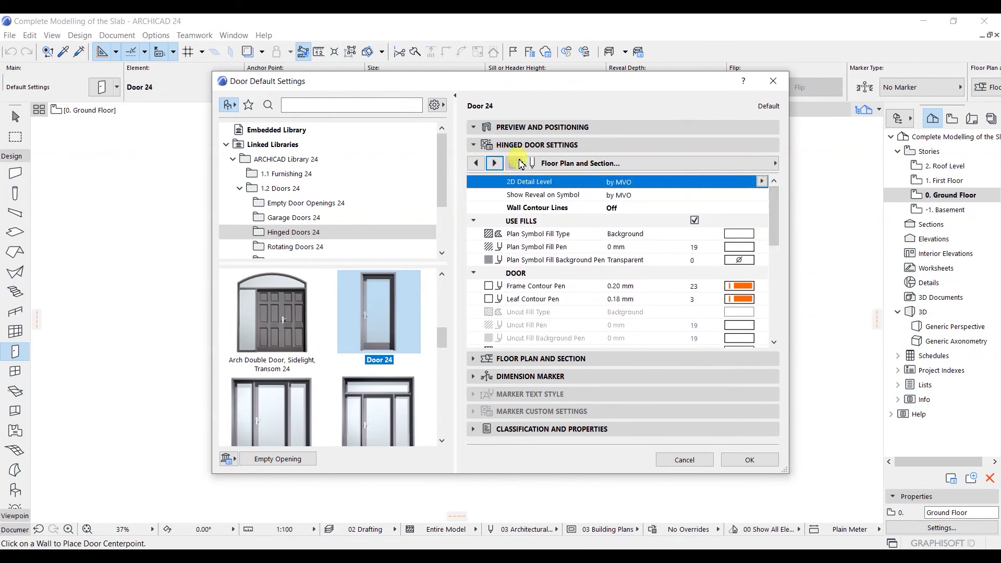
{"action": "left_click", "coordinate": [500, 163]}
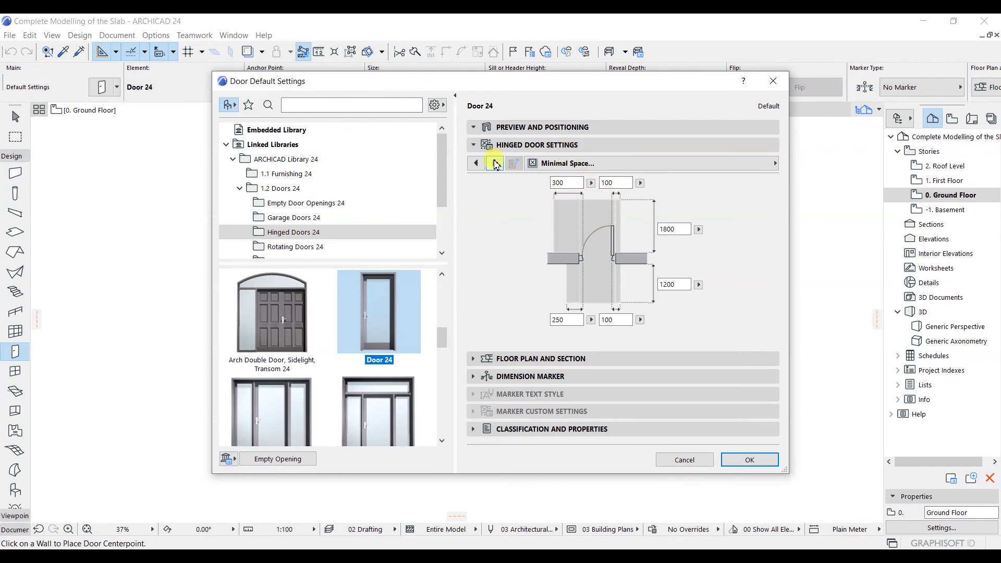
Step: Review Door 24's Description properties: zone membership ticked, cost 0.00, Location as Custom
{"action": "left_click", "coordinate": [497, 164]}
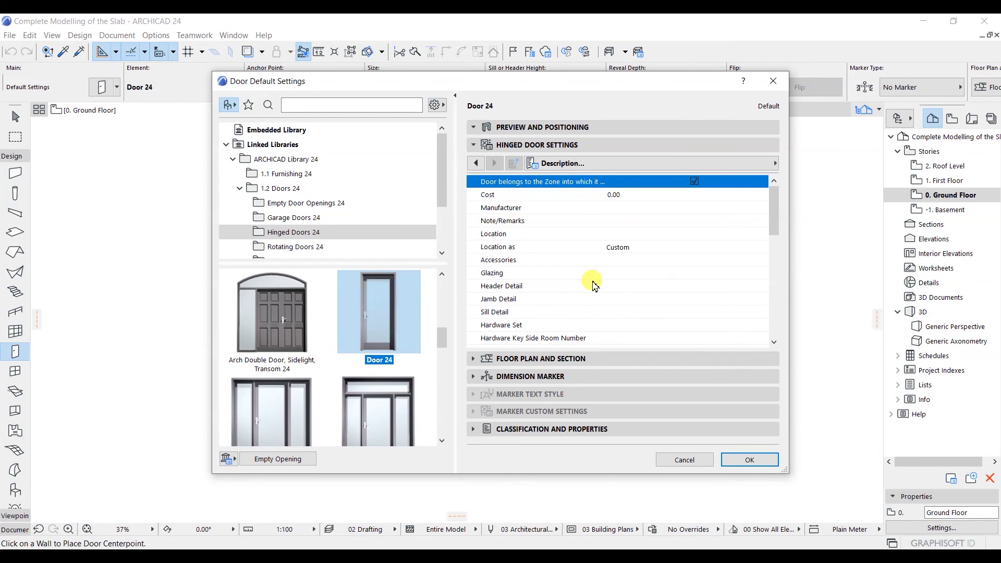
{"action": "scroll", "coordinate": [595, 284], "scroll_direction": "down", "scroll_amount": 2}
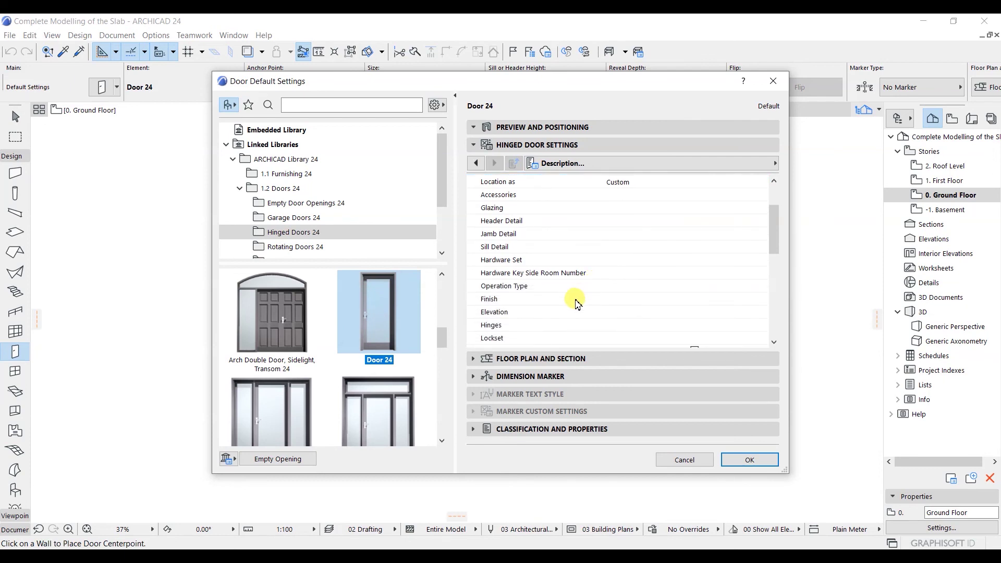
{"action": "scroll", "coordinate": [583, 309], "scroll_direction": "up", "scroll_amount": 2}
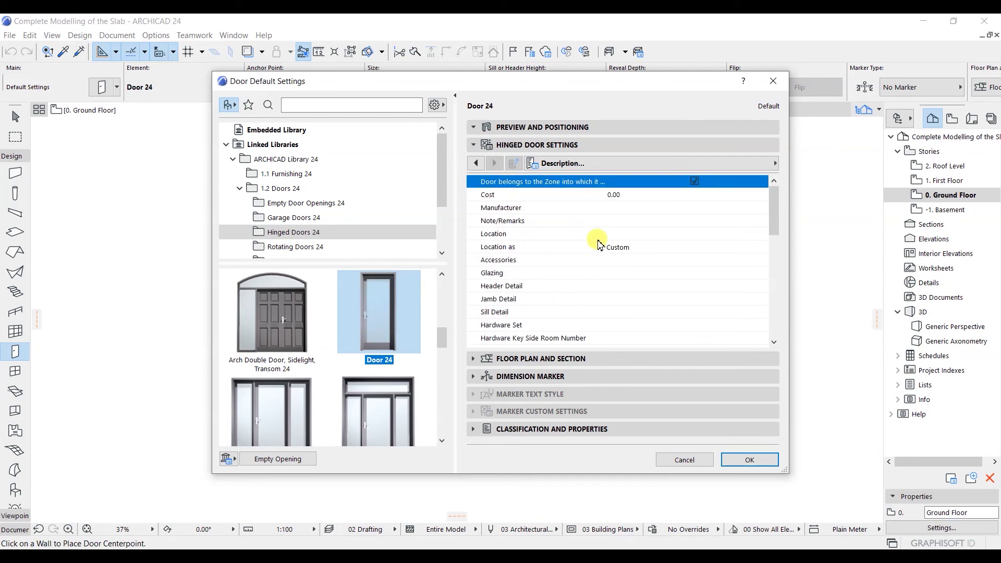
Step: Browse the settings page list, then accept the Door 24 defaults at 820 × 2060
{"action": "left_click", "coordinate": [767, 164]}
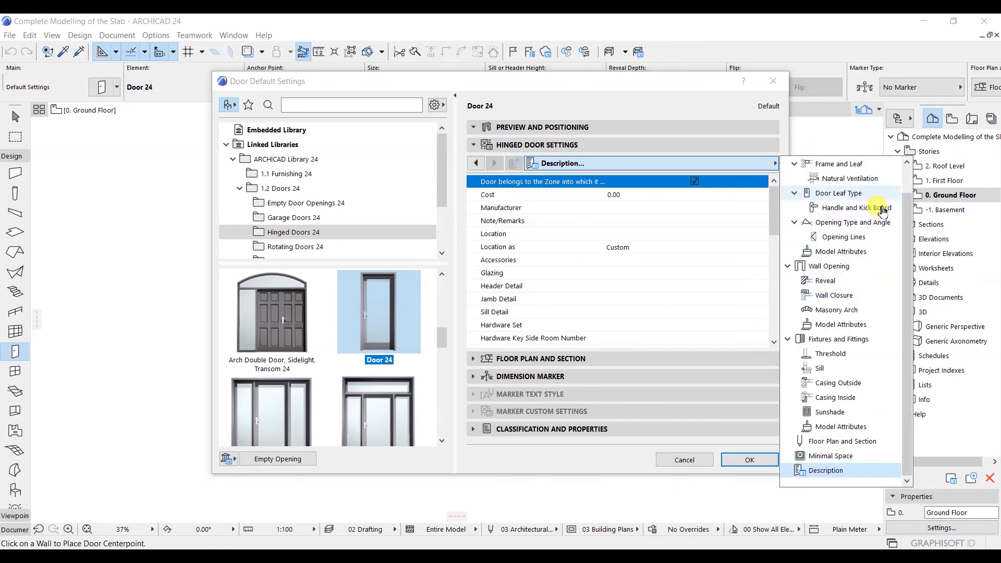
{"action": "scroll", "coordinate": [907, 181], "scroll_direction": "up", "scroll_amount": 1}
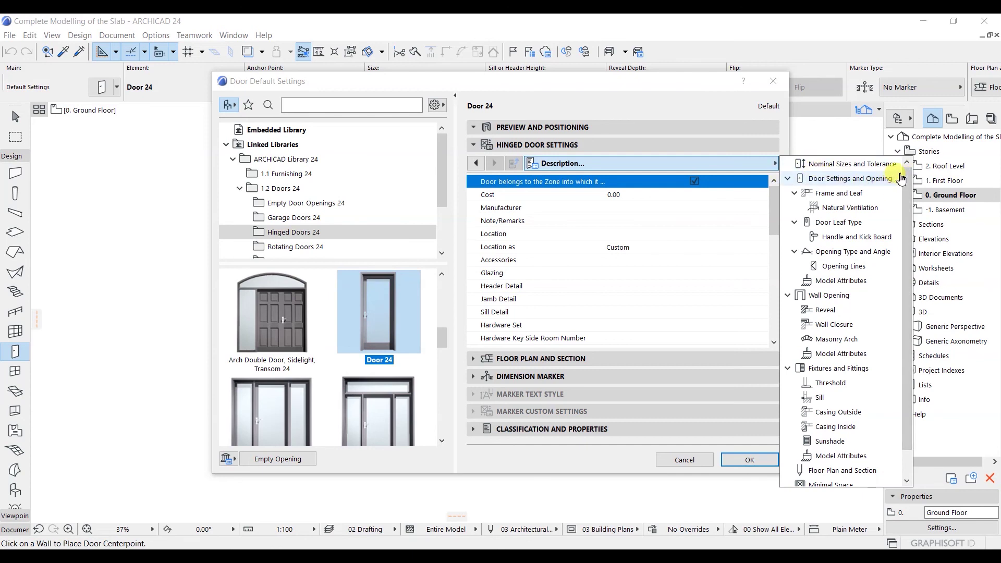
{"action": "scroll", "coordinate": [907, 181], "scroll_direction": "down", "scroll_amount": 1}
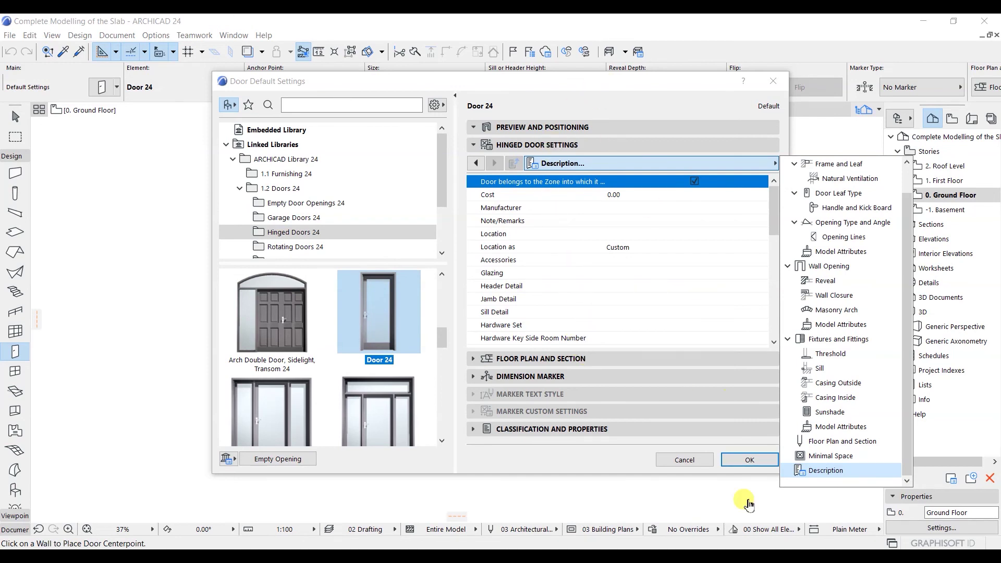
{"action": "left_click", "coordinate": [749, 463]}
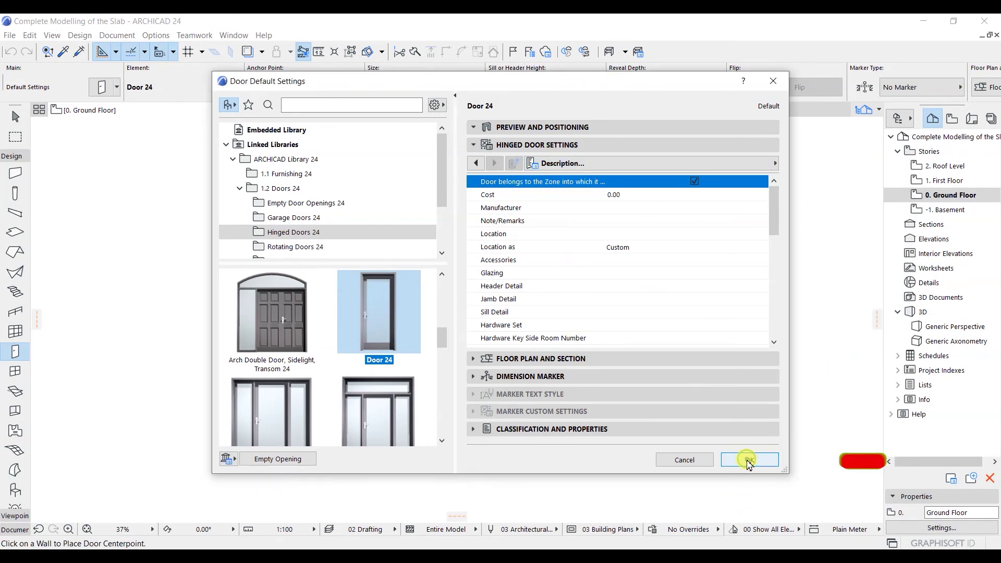
{"action": "left_click", "coordinate": [735, 463]}
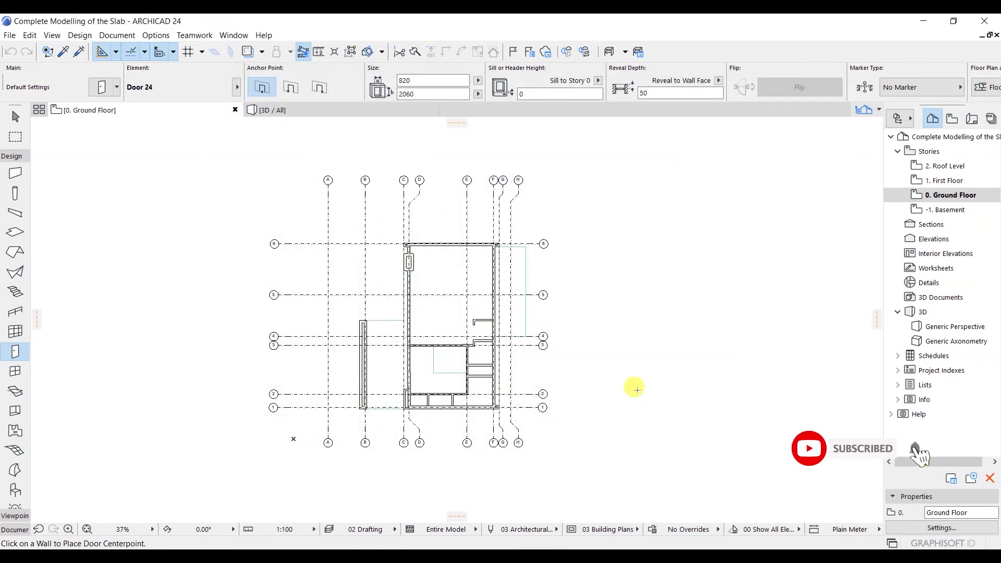